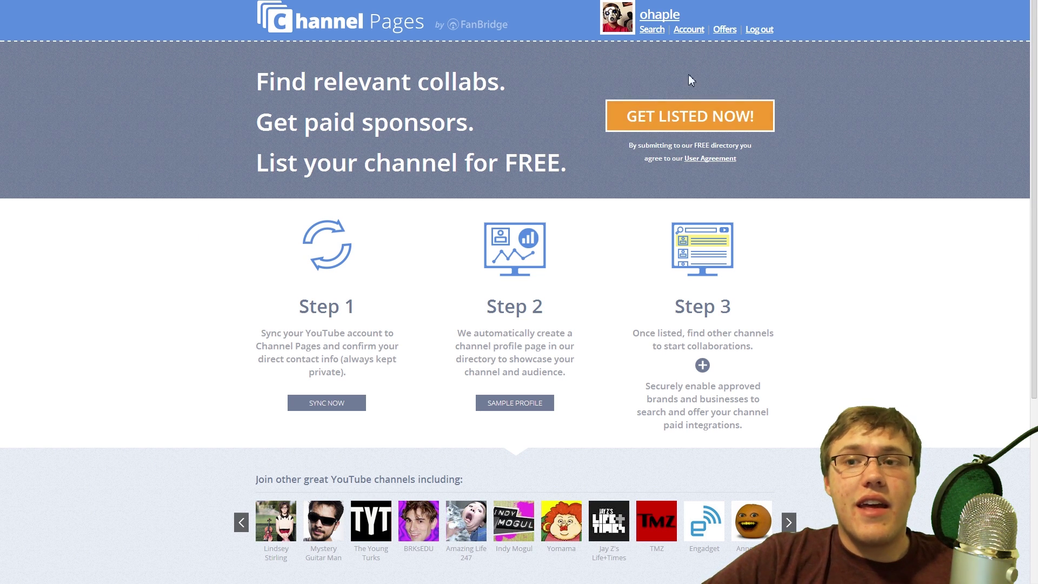
# Step: Review the explanation about getting the channel listed, then go to account settings
pyautogui.click(690, 129)
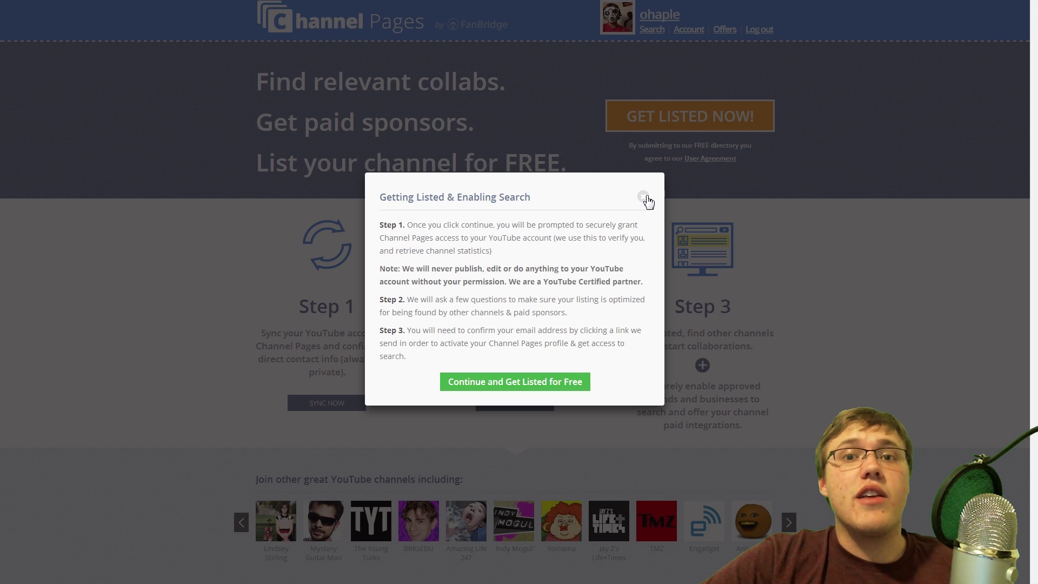
pyautogui.click(647, 201)
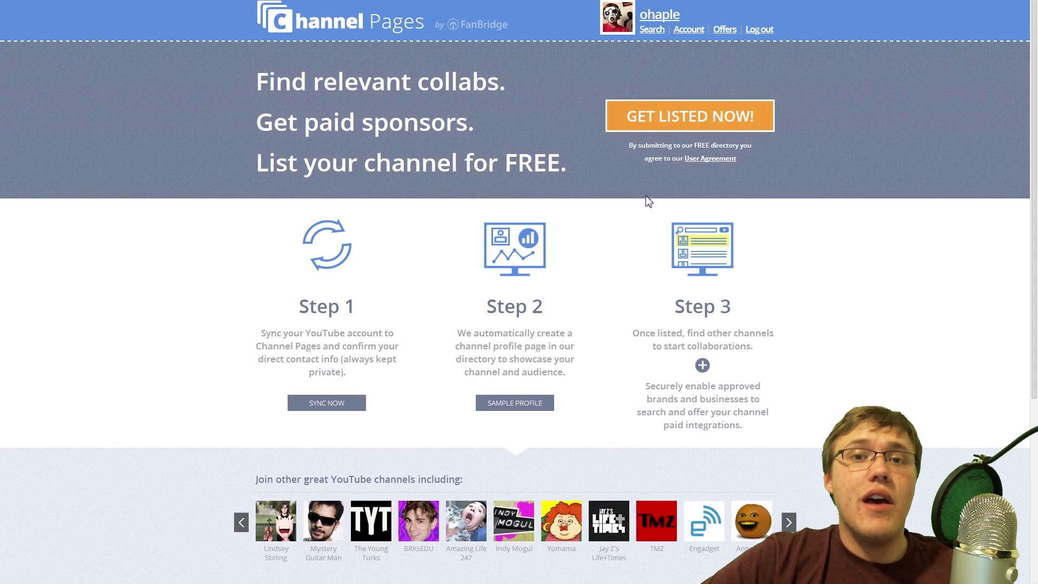
pyautogui.click(689, 29)
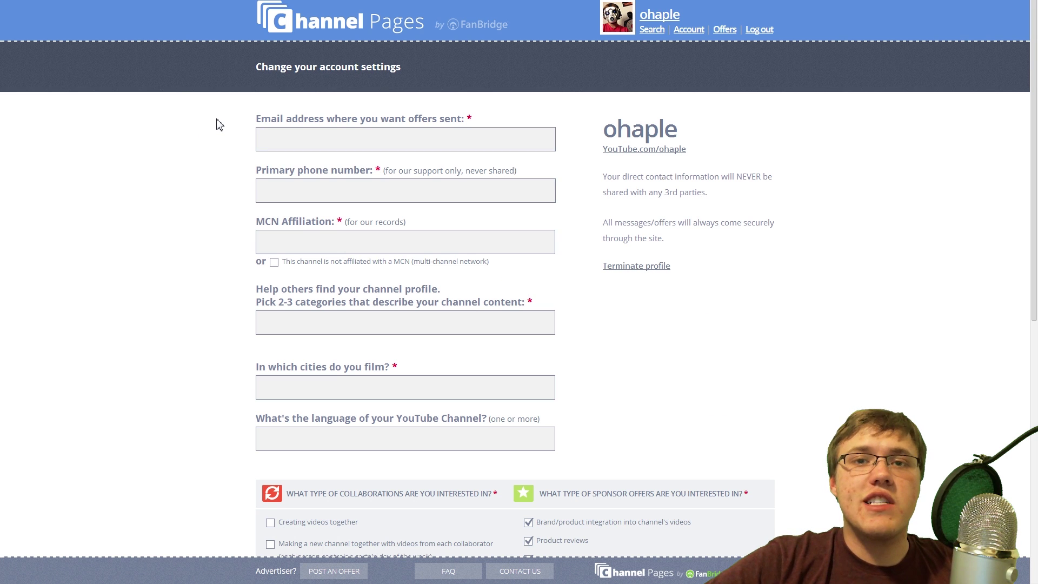
pyautogui.scroll(-2, 219, 124)
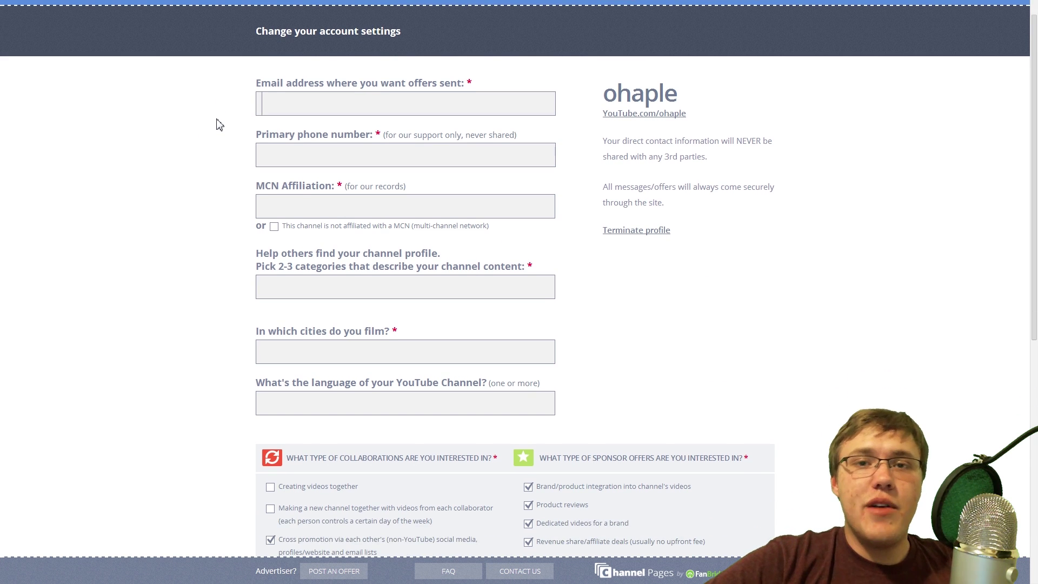
pyautogui.scroll(-1, 218, 125)
pyautogui.scroll(-3, 219, 124)
pyautogui.scroll(-1, 219, 124)
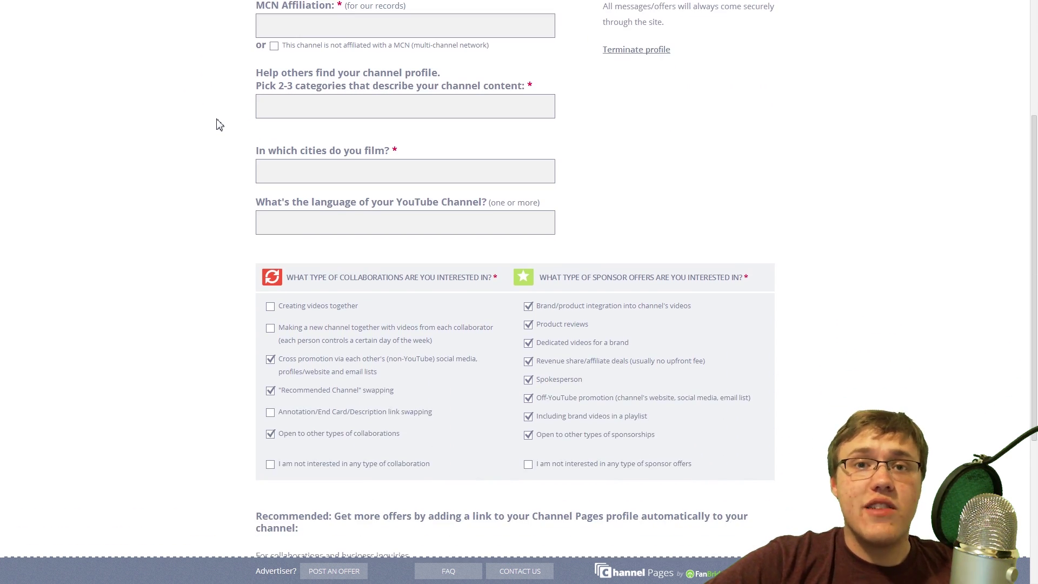
pyautogui.scroll(-2, 218, 123)
pyautogui.scroll(-1, 218, 124)
pyautogui.scroll(-1, 218, 124)
pyautogui.scroll(-2, 218, 124)
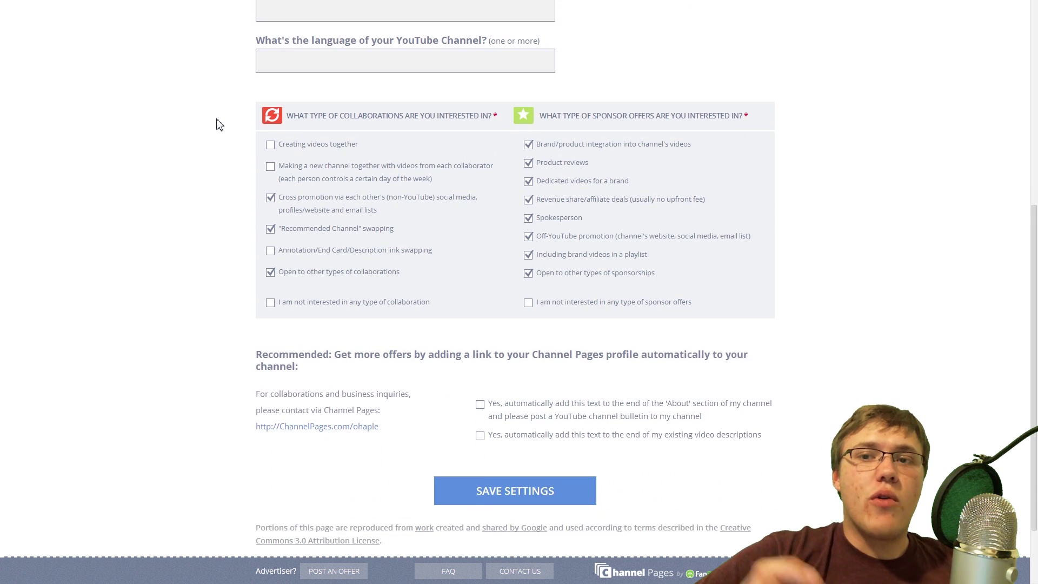
pyautogui.scroll(-1, 219, 124)
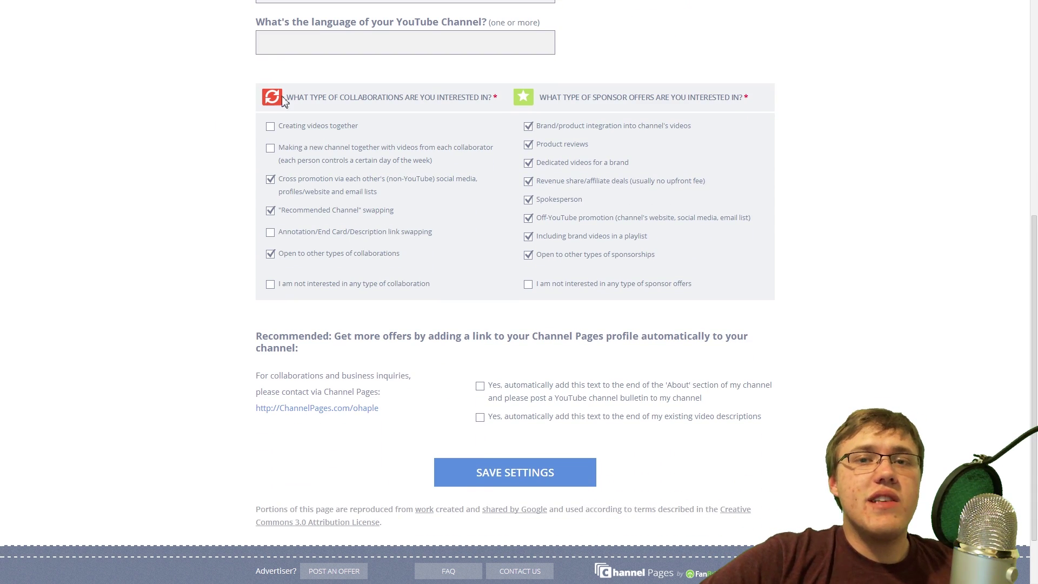
# Step: Highlight the collaboration-type and sponsor-offer-type questions for emphasis
pyautogui.moveTo(497, 97); pyautogui.dragTo(285, 97)
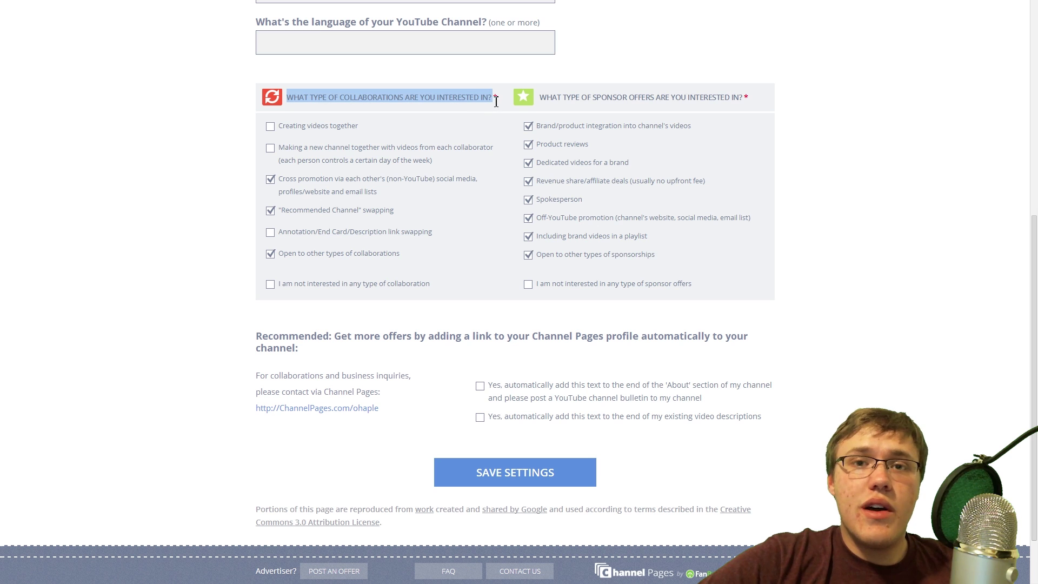
pyautogui.click(542, 98)
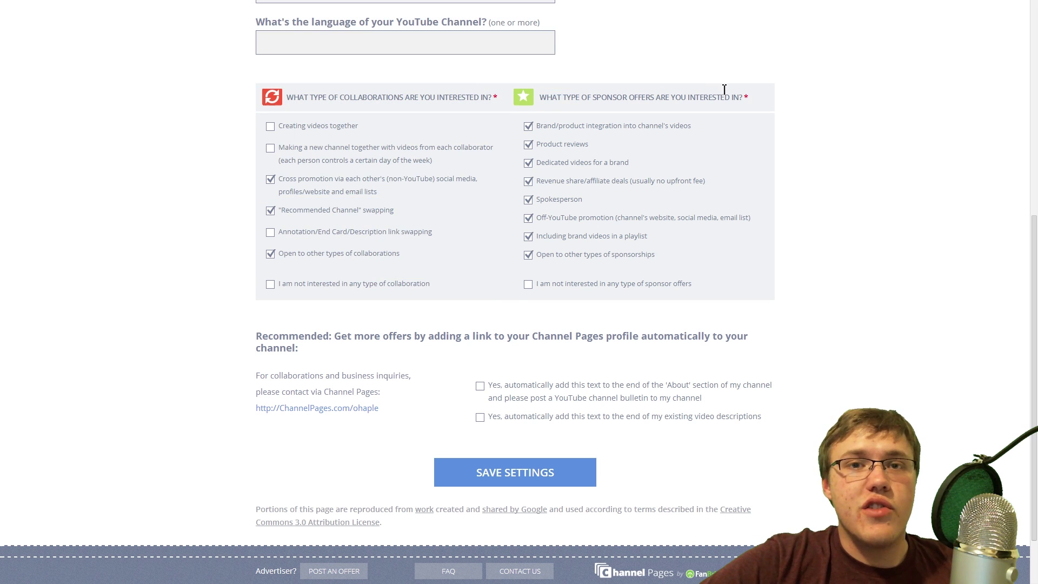
pyautogui.moveTo(540, 97); pyautogui.dragTo(753, 95)
pyautogui.click(805, 152)
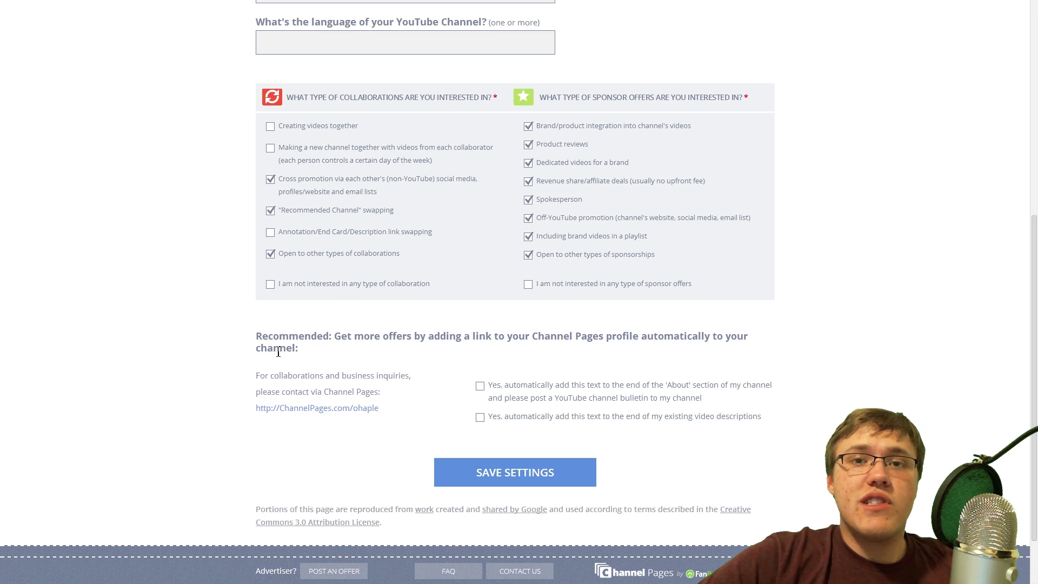
# Step: Tick both options adding the profile link to the About section and video descriptions
pyautogui.moveTo(256, 336); pyautogui.dragTo(333, 339)
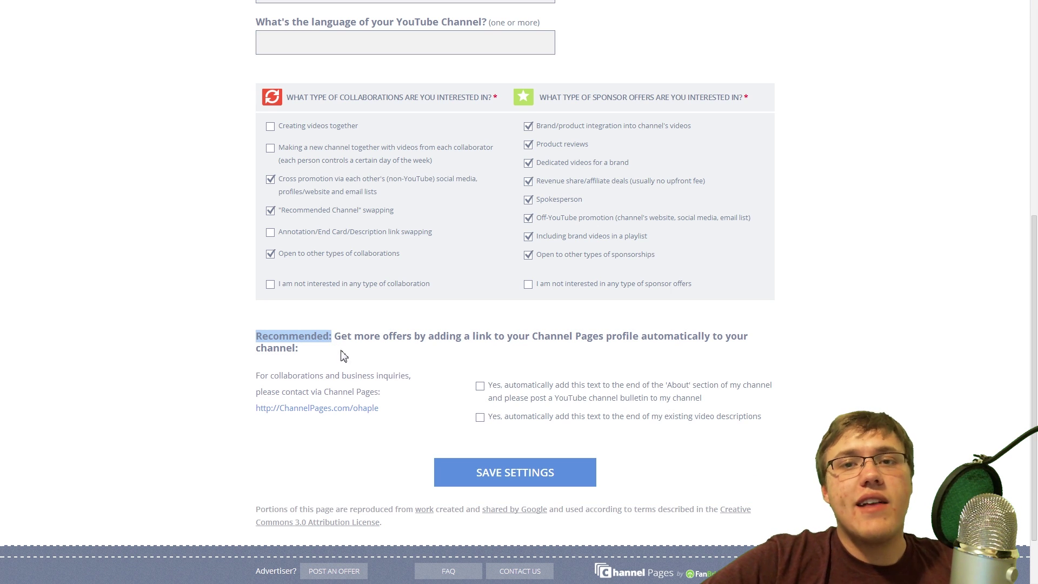
pyautogui.click(347, 357)
pyautogui.click(480, 386)
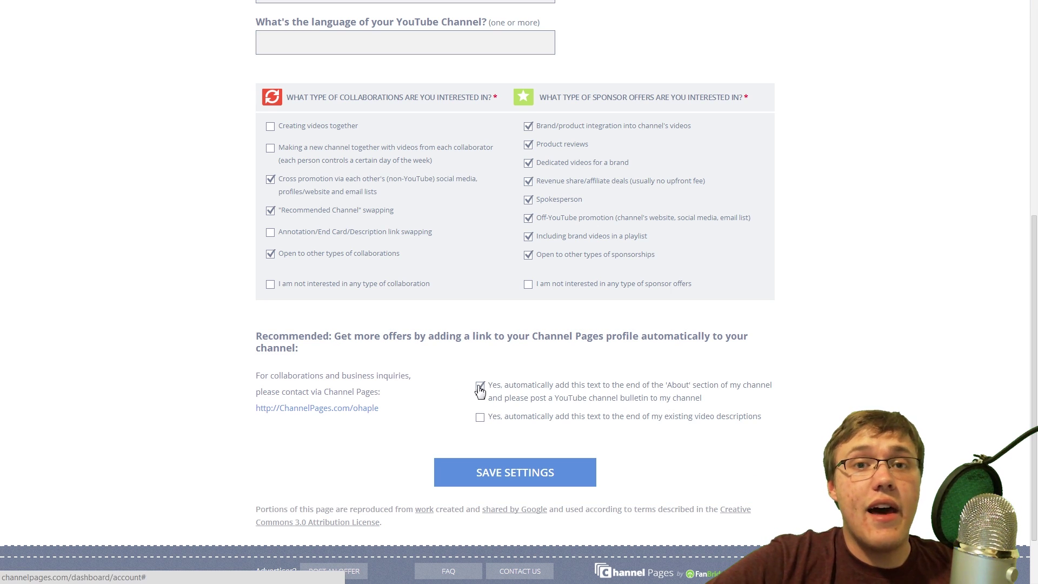
pyautogui.click(480, 417)
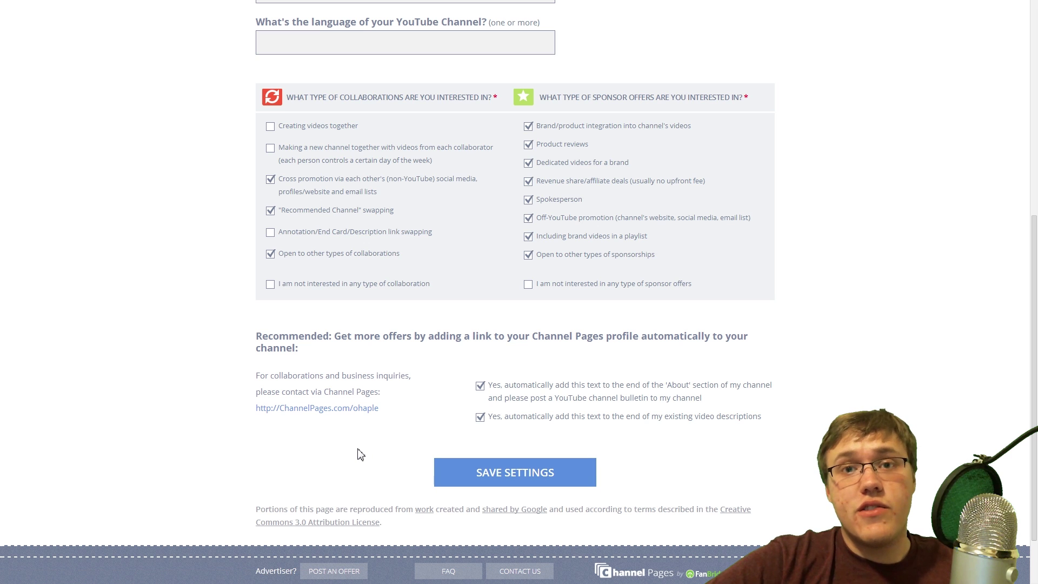
pyautogui.scroll(1, 360, 454)
pyautogui.scroll(5, 360, 453)
pyautogui.scroll(2, 361, 454)
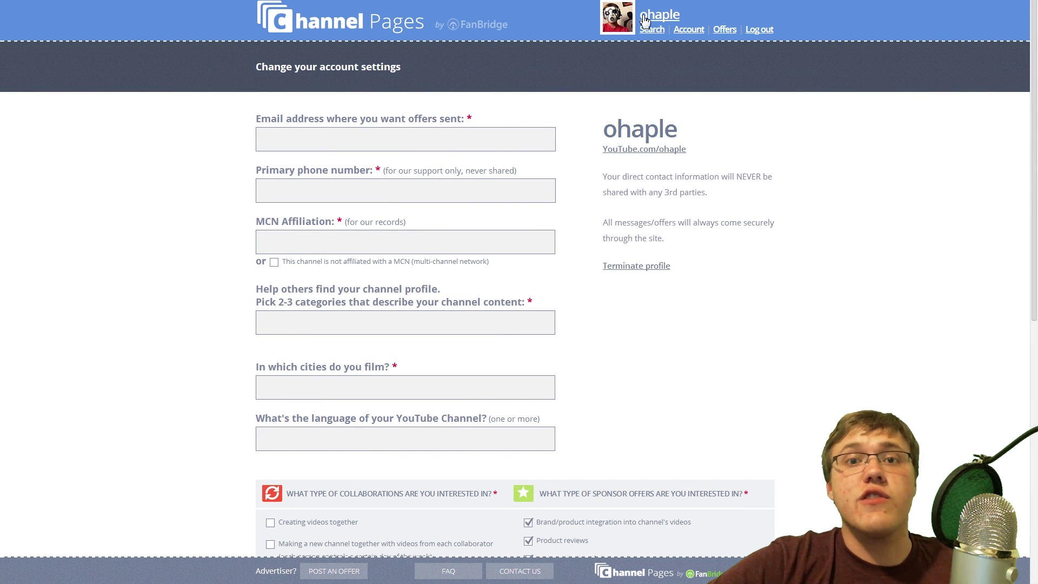
# Step: Apply to, then withdraw from, the Flourish pixel perfection animations sponsorship offer
pyautogui.click(724, 29)
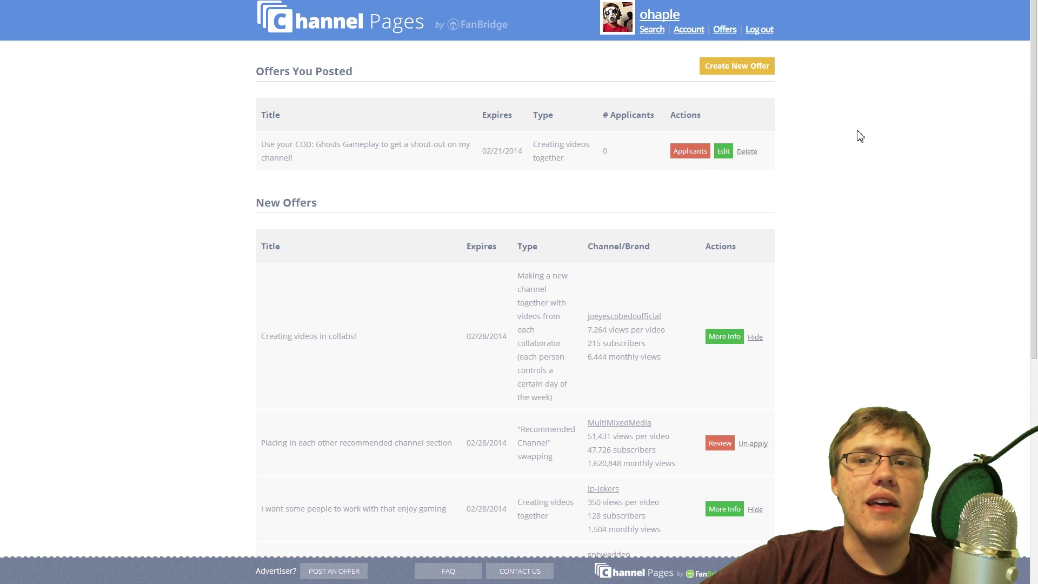
pyautogui.scroll(-2, 861, 135)
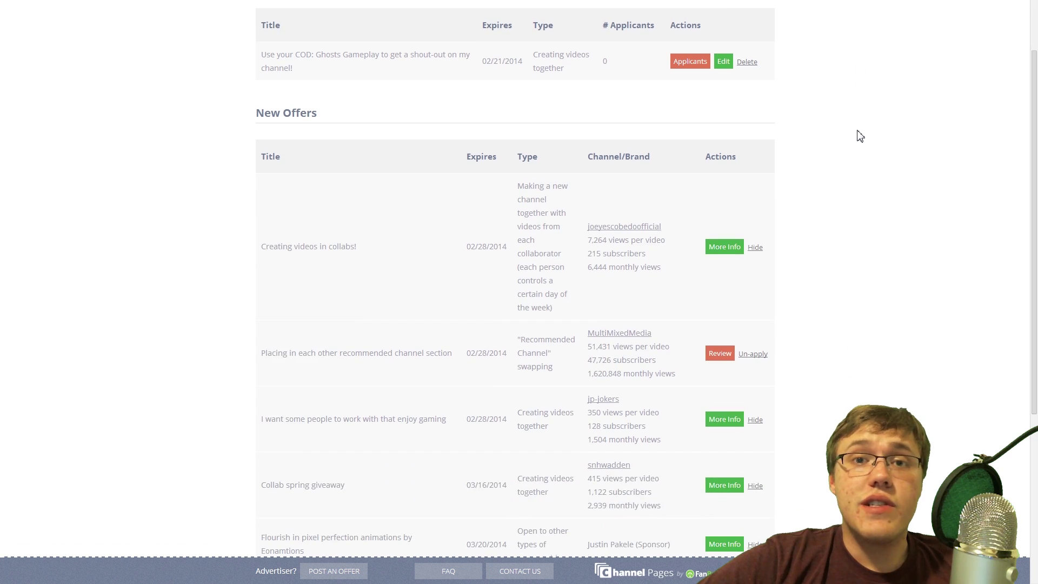
pyautogui.scroll(-2, 861, 136)
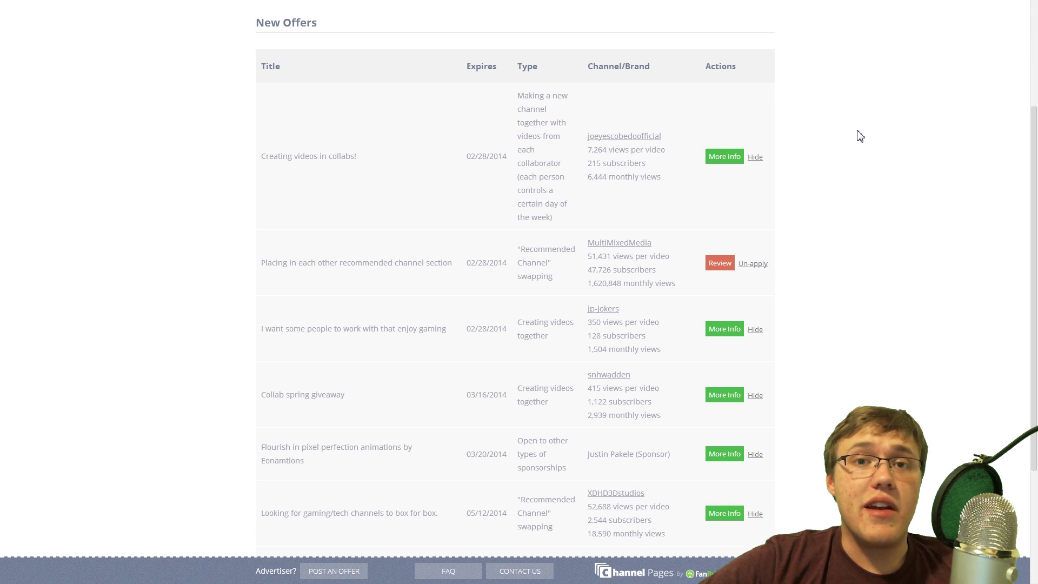
pyautogui.scroll(-2, 861, 136)
pyautogui.scroll(-1, 861, 136)
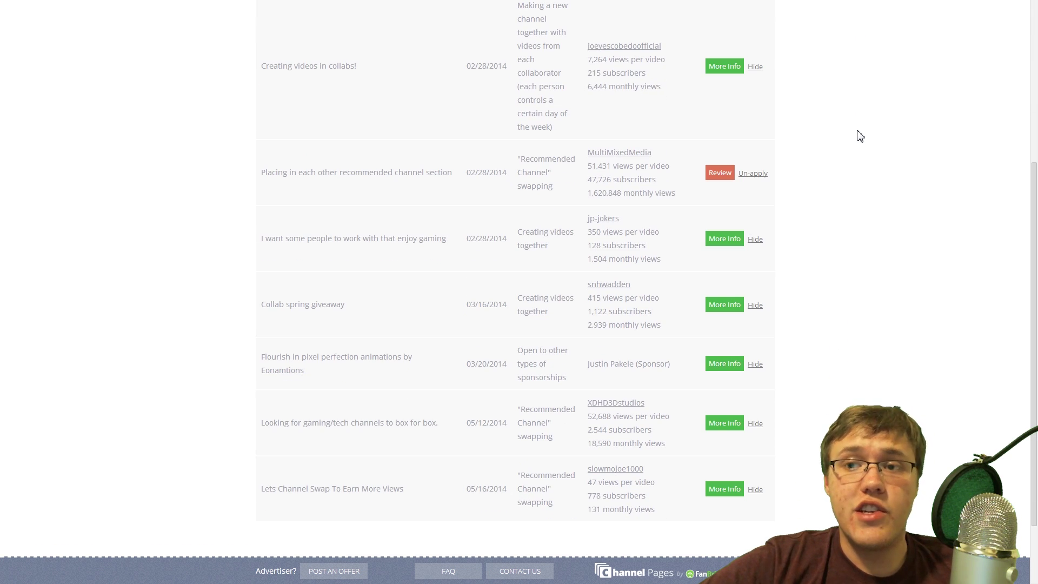
pyautogui.click(722, 365)
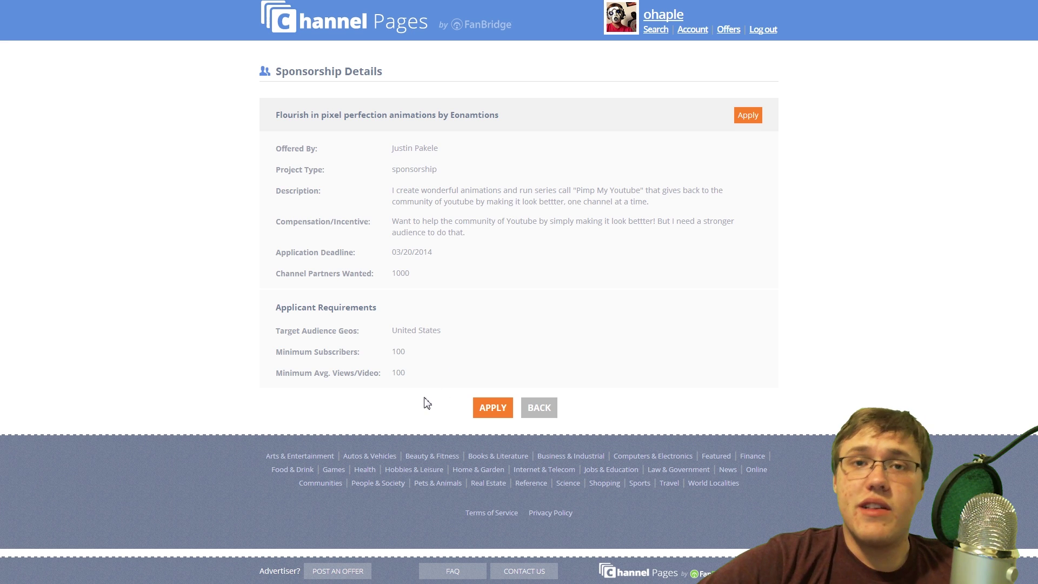
pyautogui.click(498, 409)
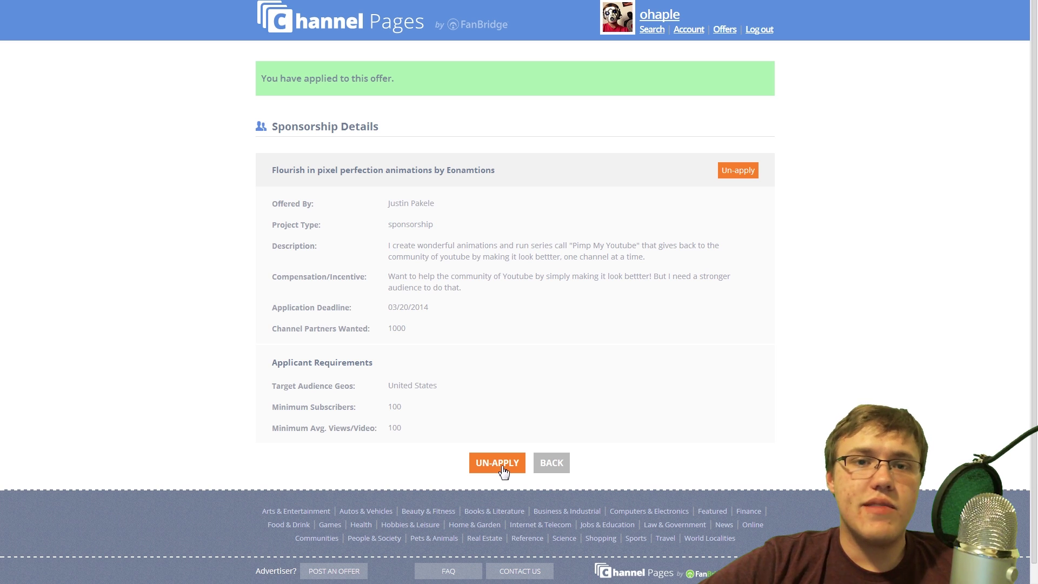
pyautogui.click(503, 469)
pyautogui.click(547, 467)
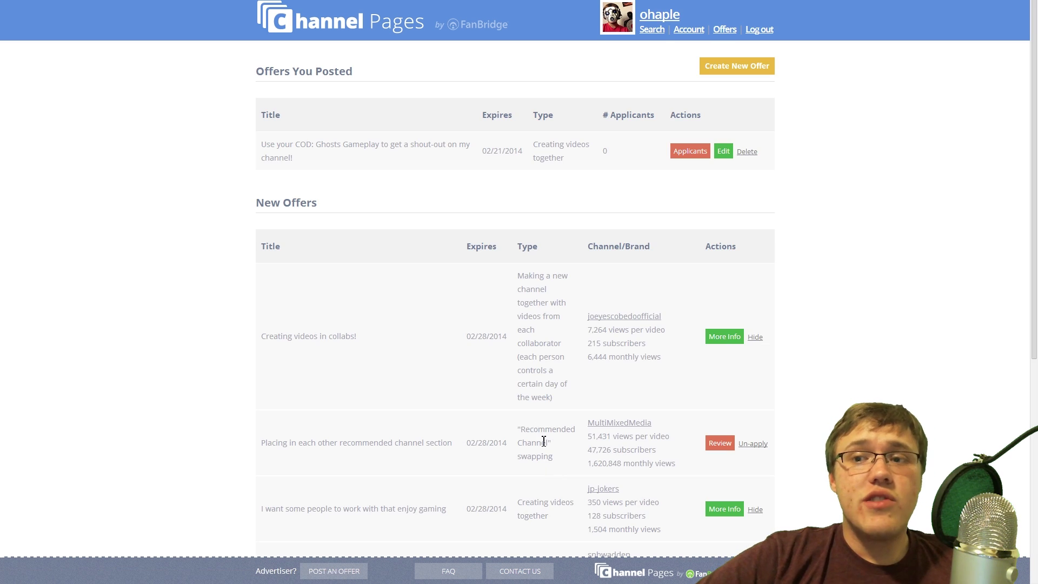
pyautogui.scroll(-1, 519, 355)
pyautogui.scroll(-1, 519, 356)
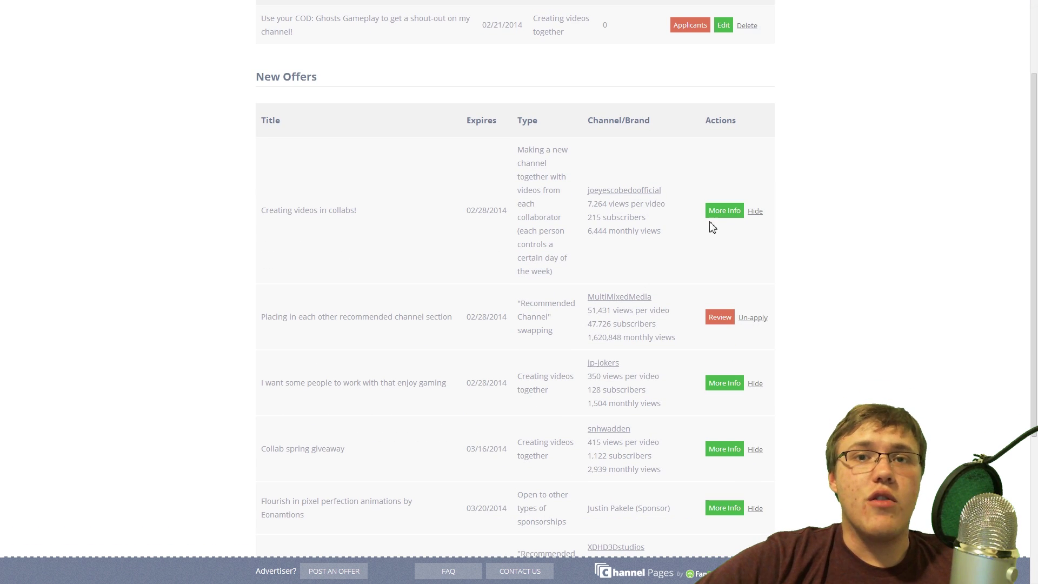
# Step: Hide the 'Creating videos in collabs!' and jp-jokers gaming offers, then start a new offer
pyautogui.click(754, 211)
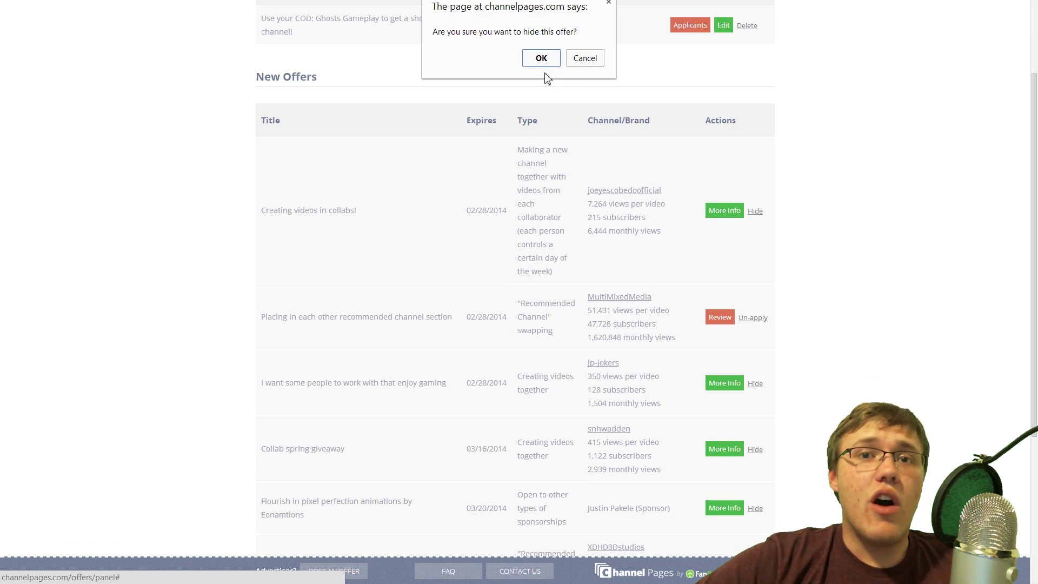
pyautogui.click(541, 58)
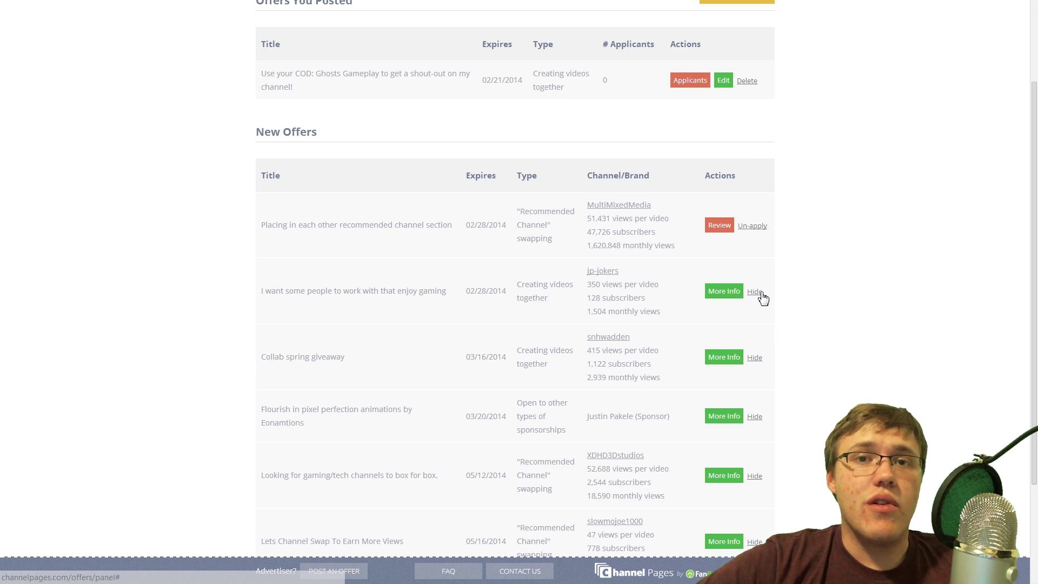
pyautogui.click(755, 292)
pyautogui.click(541, 58)
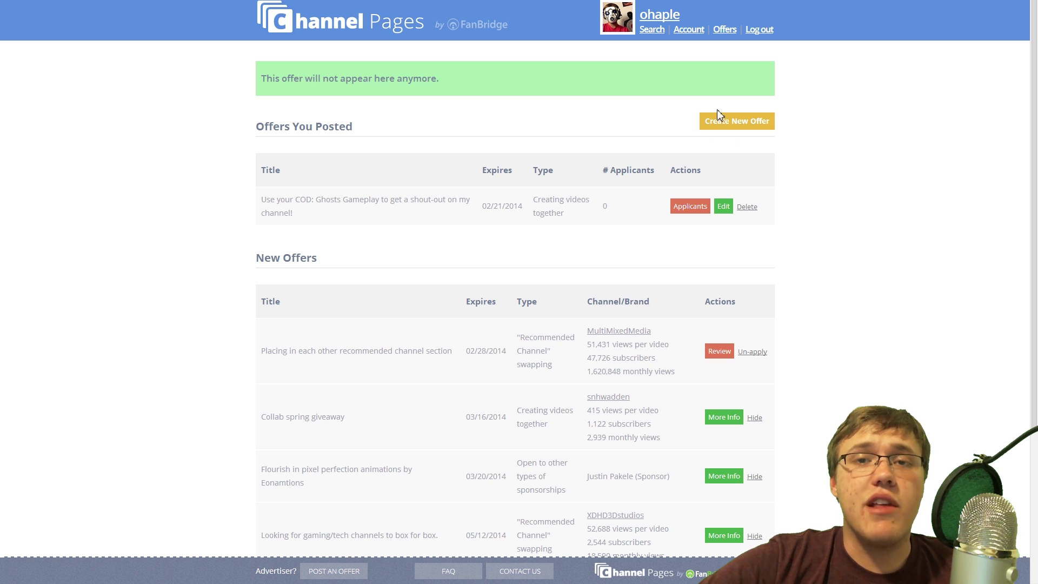
pyautogui.click(741, 128)
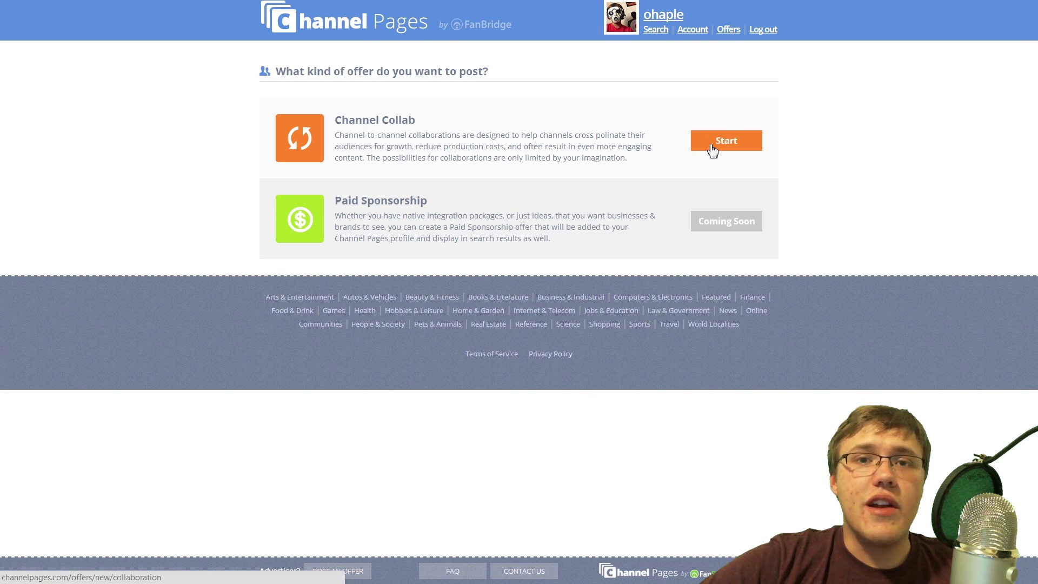
# Step: Start a channel collab offer and require at least 5000 subscribers
pyautogui.click(713, 148)
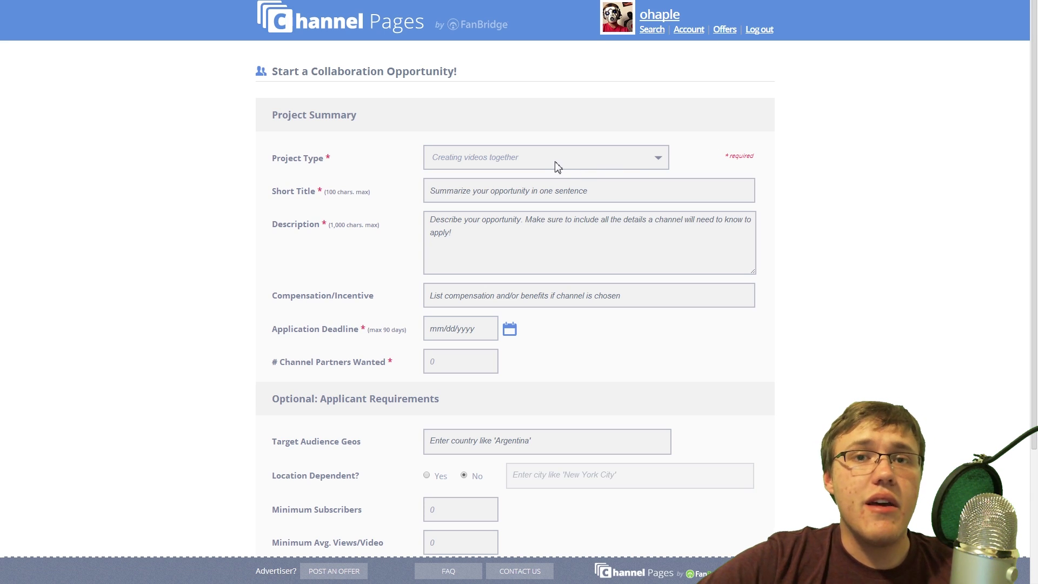
pyautogui.click(539, 188)
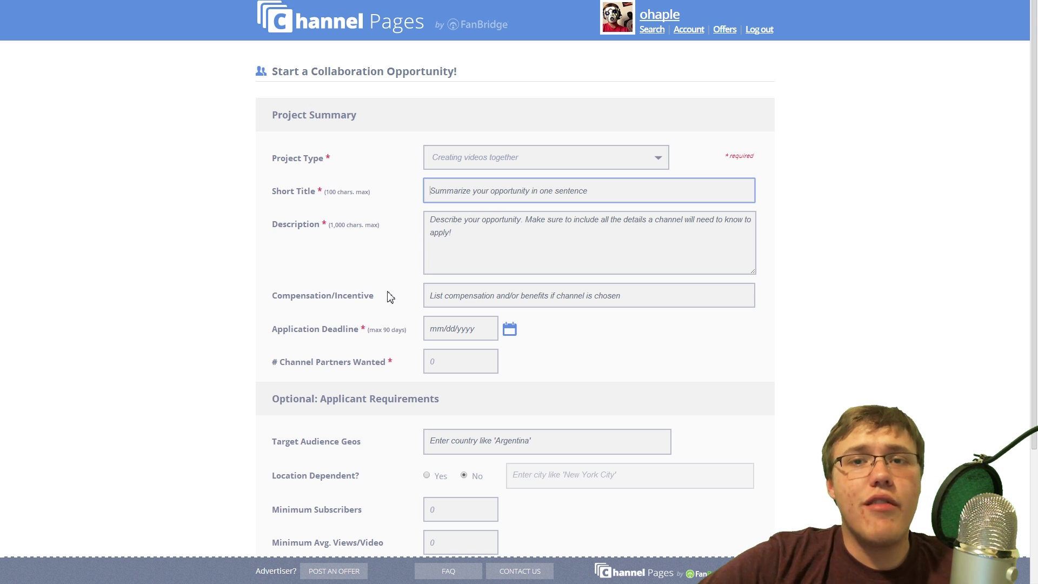
pyautogui.scroll(-2, 388, 296)
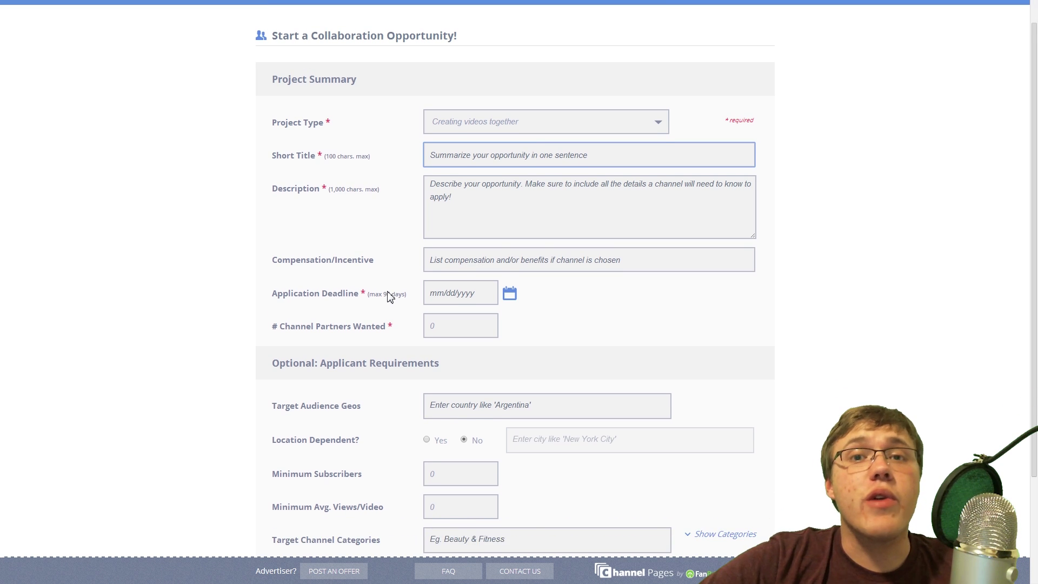
pyautogui.scroll(-1, 389, 297)
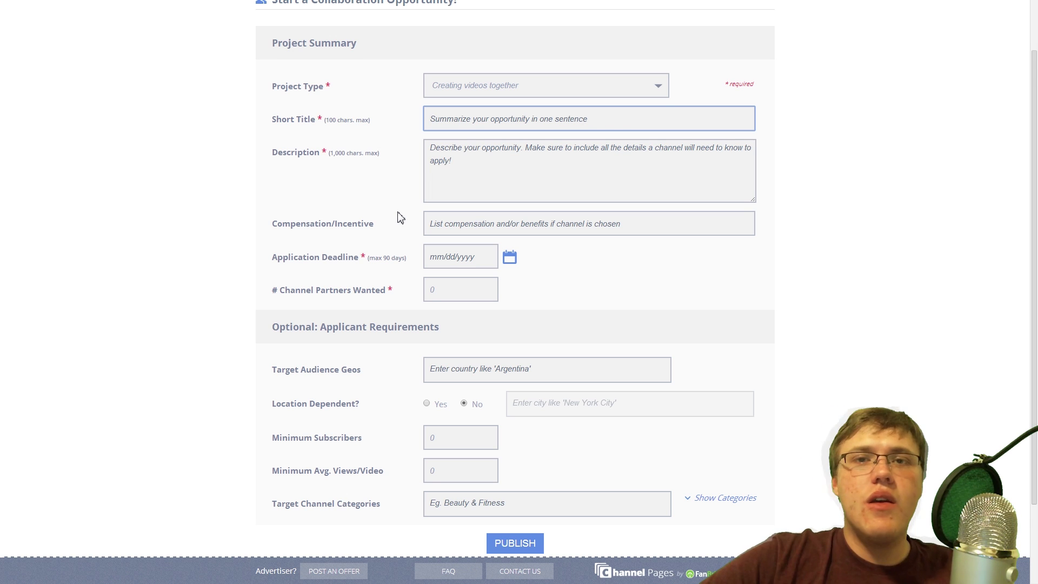
pyautogui.scroll(-1, 399, 217)
pyautogui.scroll(-2, 398, 217)
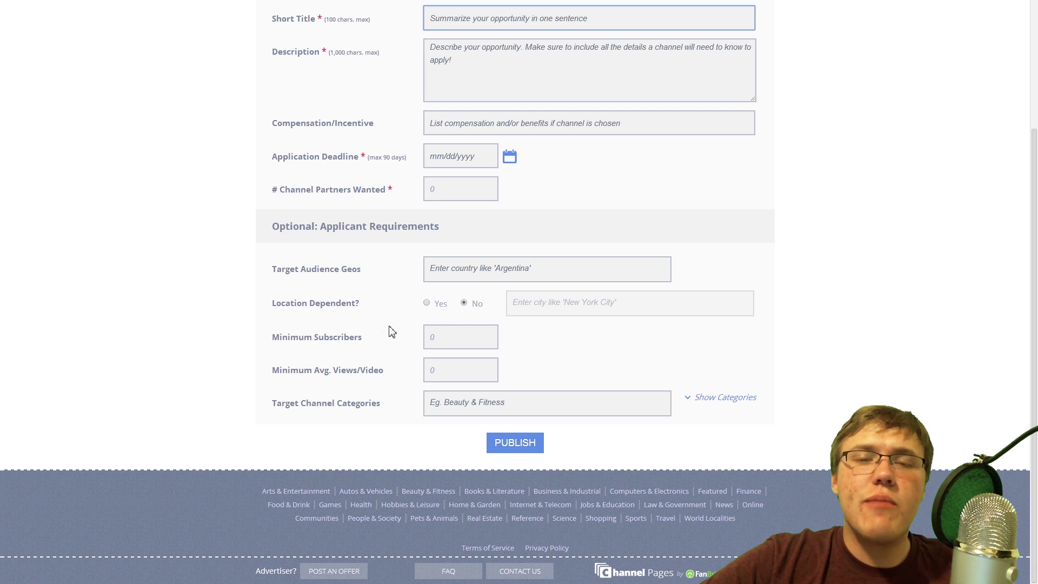
pyautogui.click(442, 337)
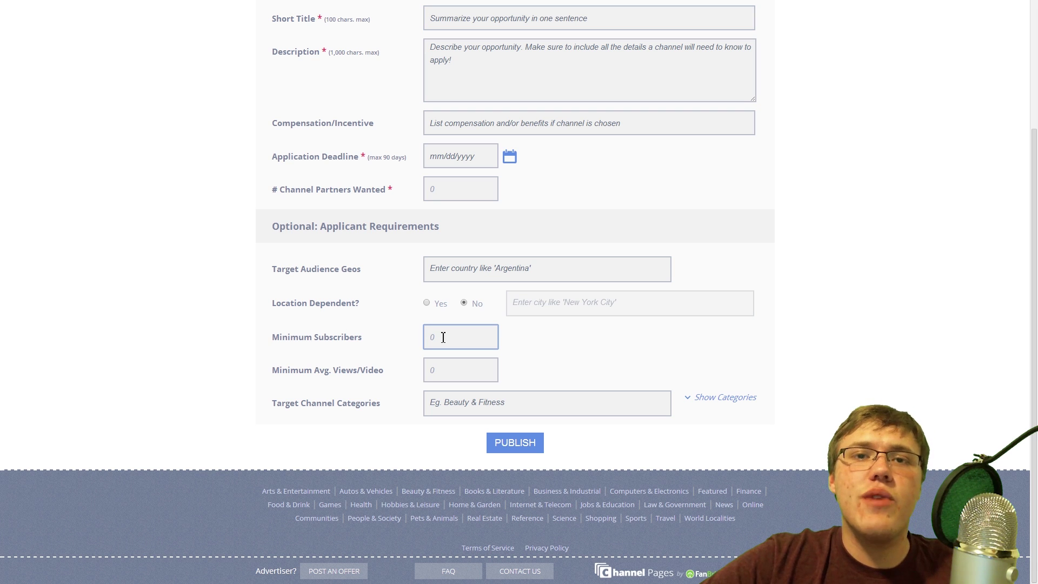
pyautogui.write('1')
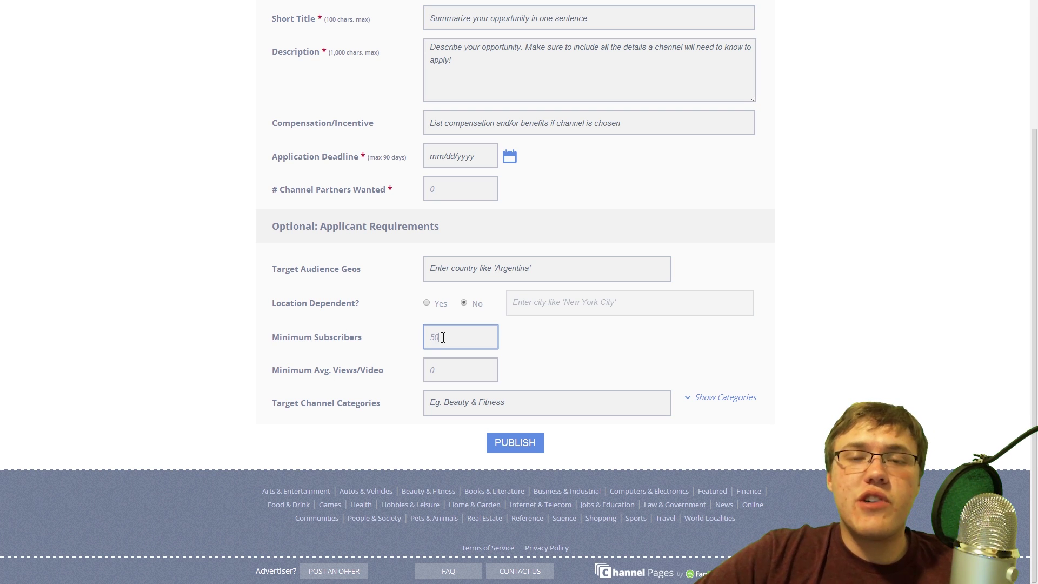
pyautogui.write('00')
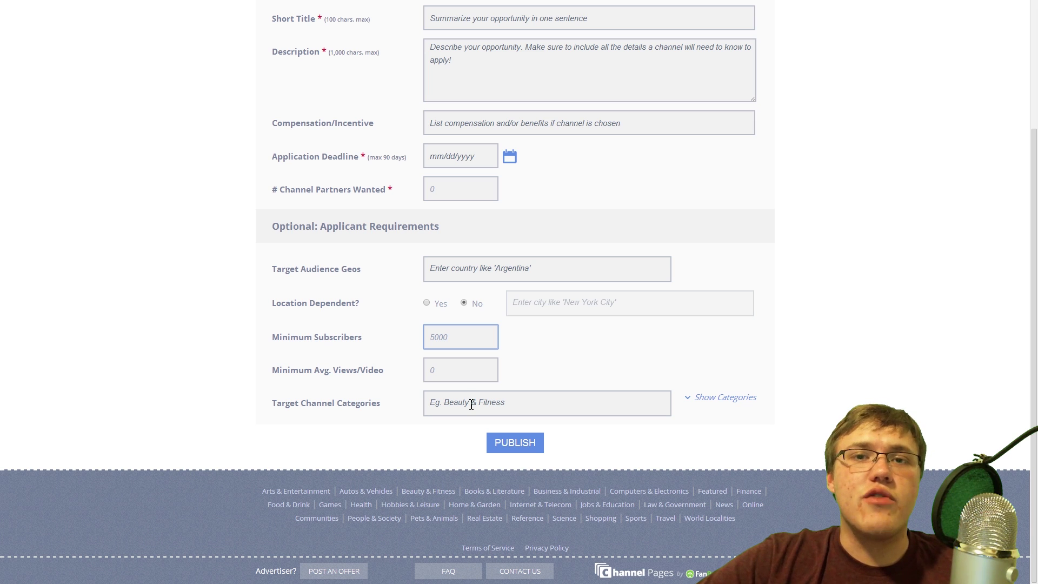
# Step: Target the Games and Computers & Electronics categories, then return to the offers overview
pyautogui.click(707, 398)
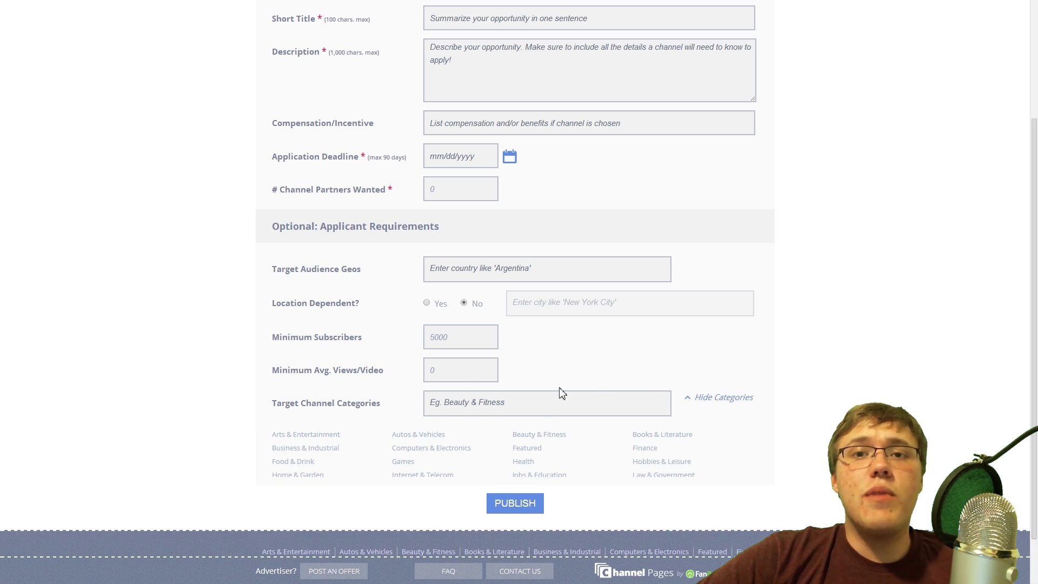
pyautogui.scroll(-3, 543, 386)
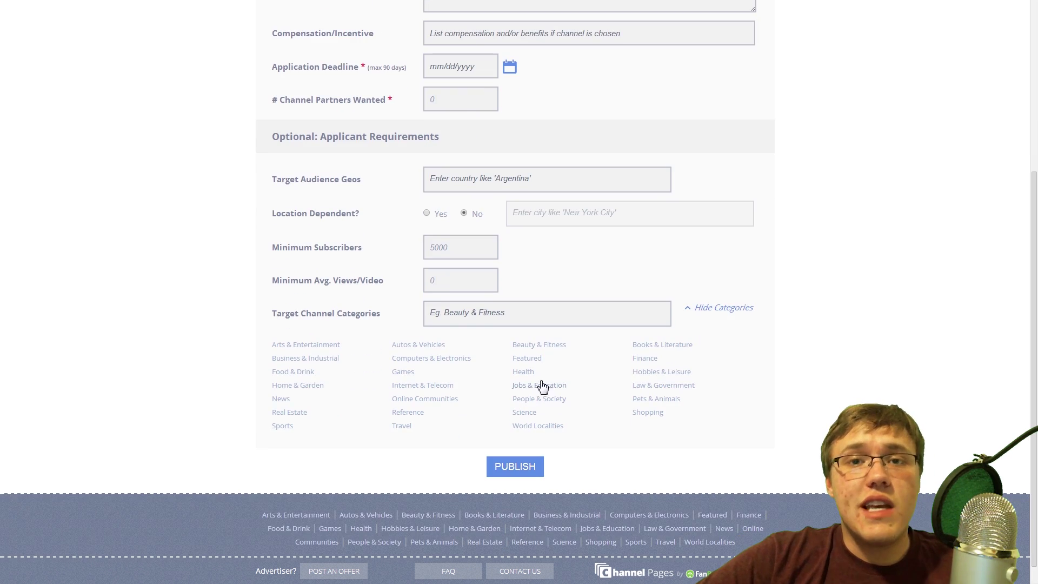
pyautogui.click(404, 372)
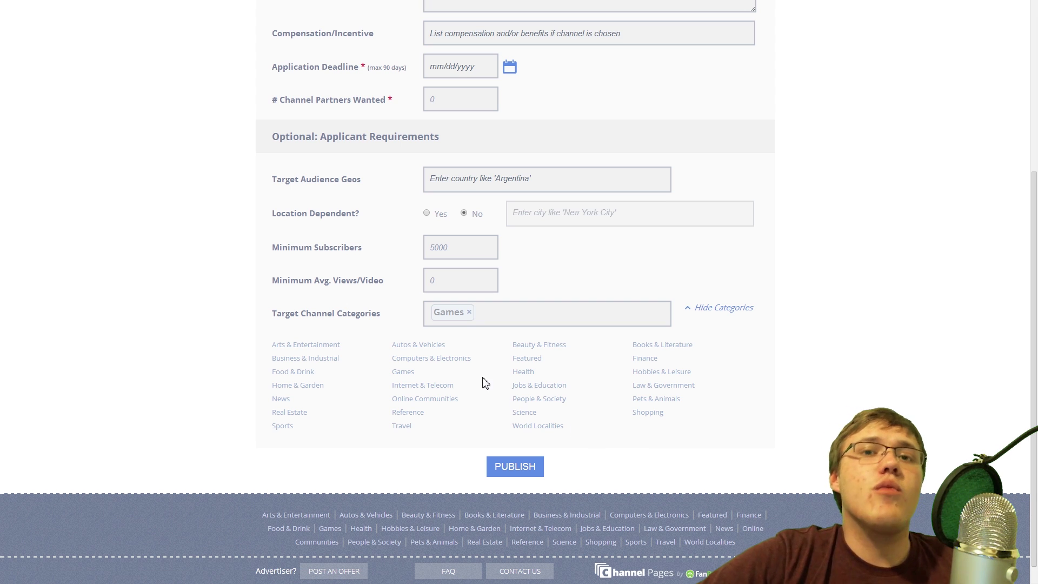
pyautogui.click(431, 358)
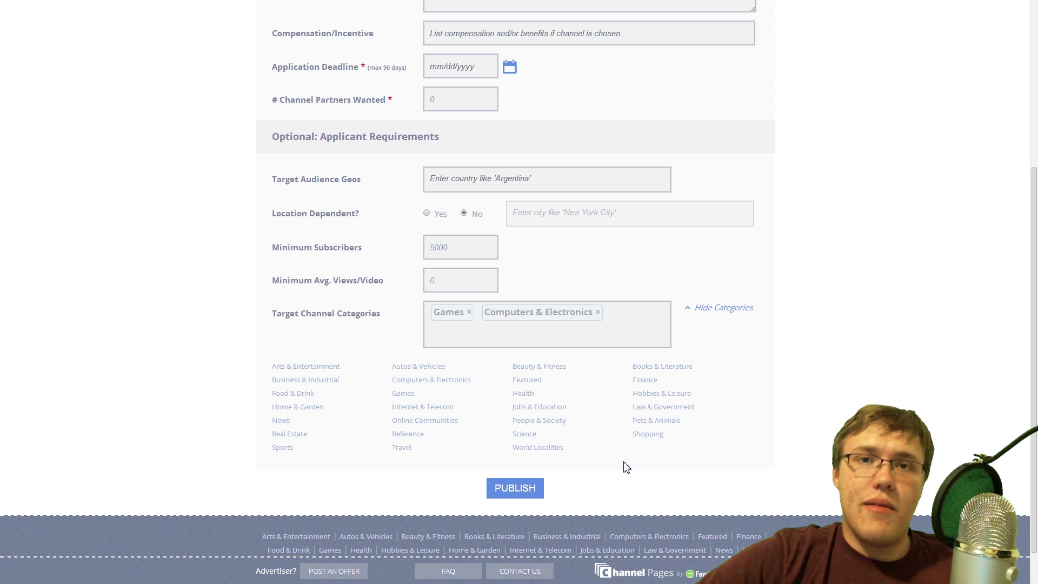
pyautogui.scroll(5, 630, 467)
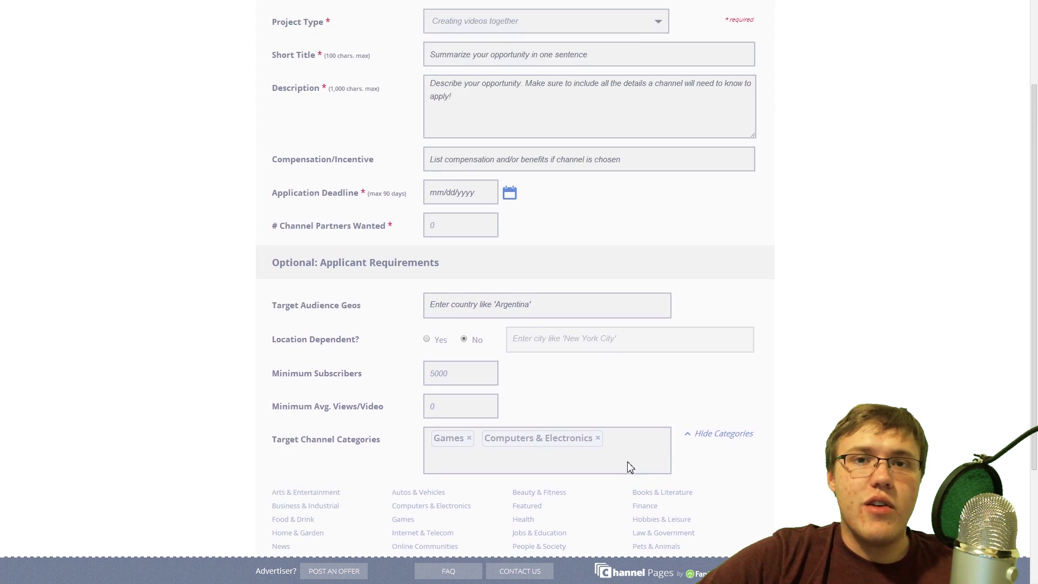
pyautogui.scroll(5, 630, 467)
pyautogui.scroll(3, 630, 467)
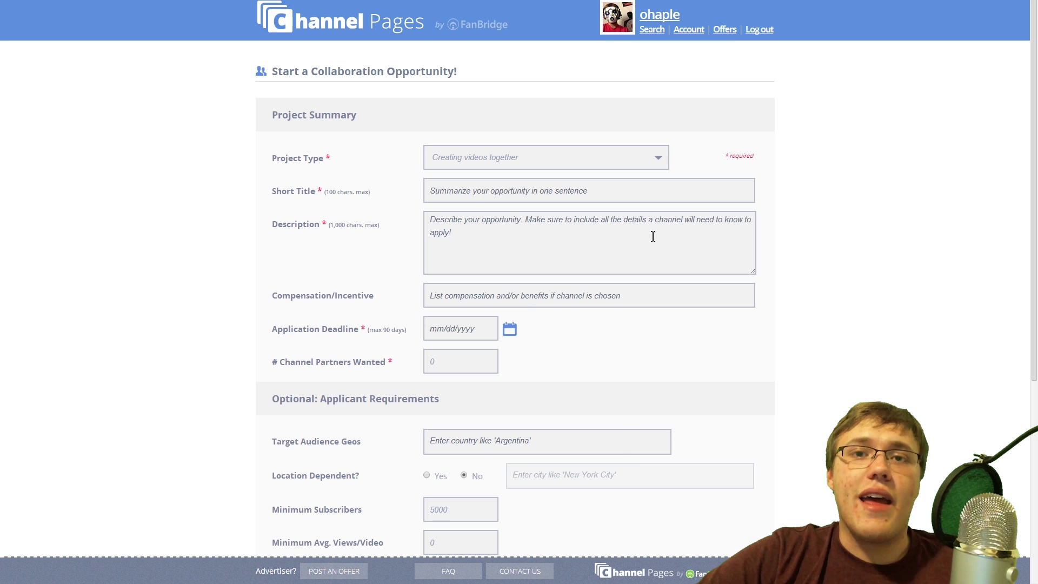
pyautogui.click(724, 29)
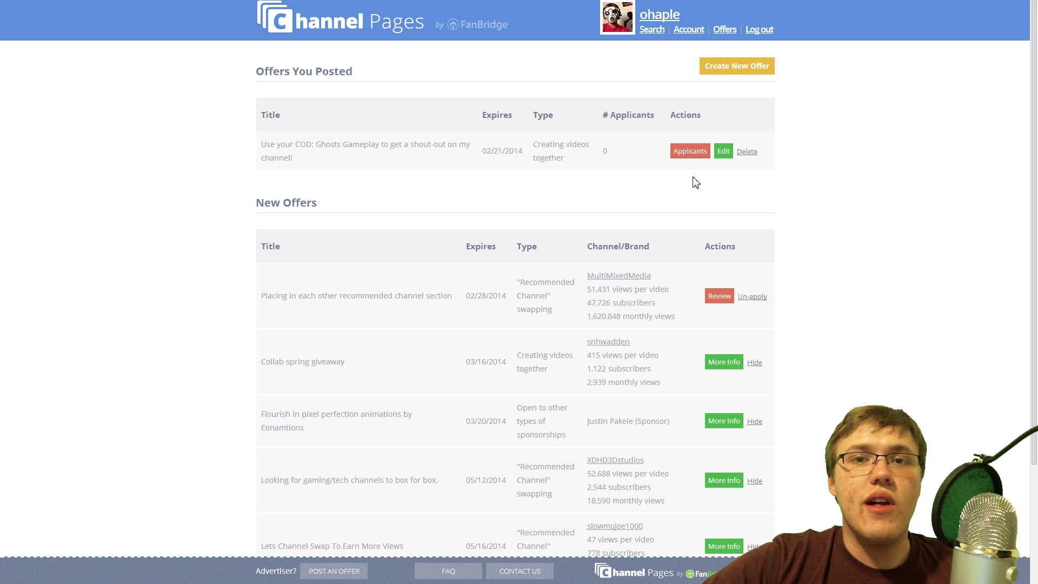
# Step: Filter channel search to Games, Male (75%+), and about 5,200–12,600 subscribers
pyautogui.click(655, 36)
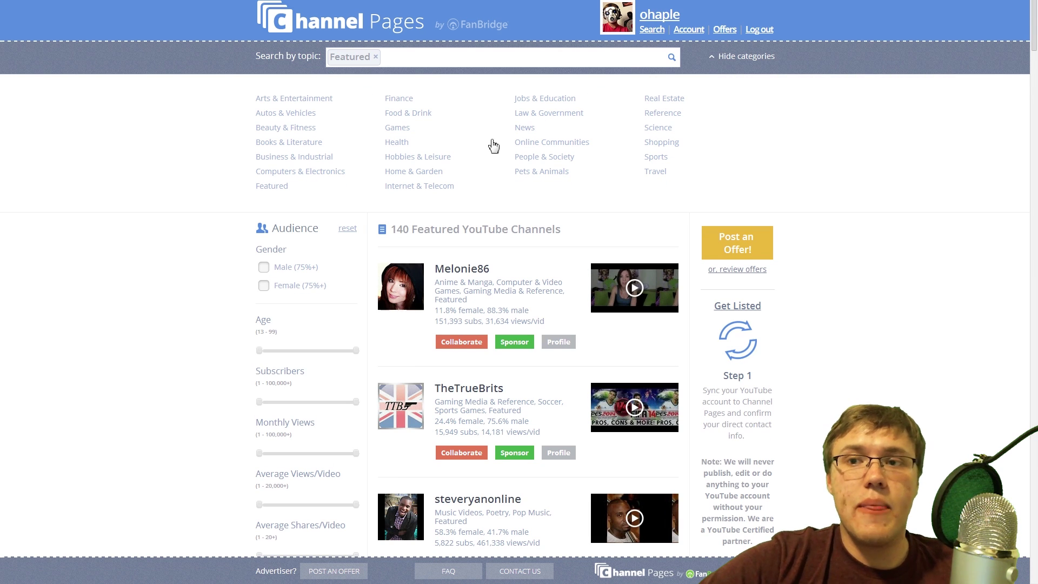
pyautogui.click(395, 130)
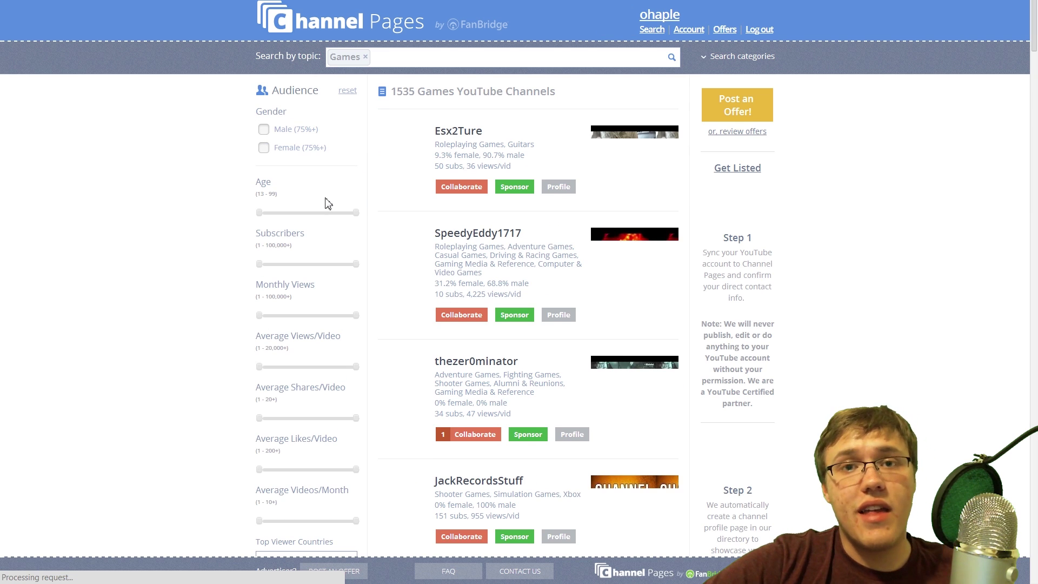
pyautogui.click(264, 130)
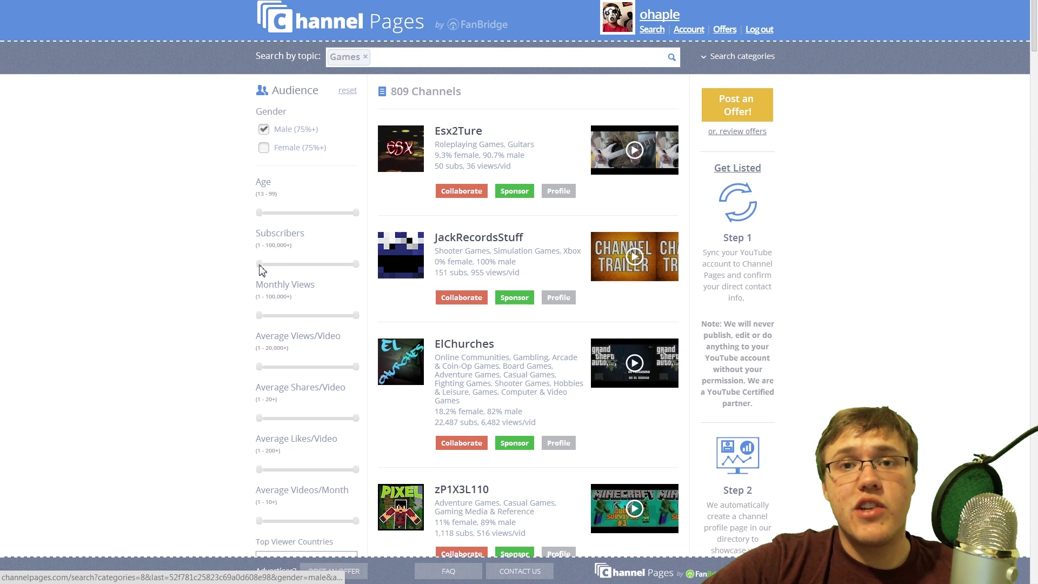
pyautogui.moveTo(260, 264); pyautogui.dragTo(270, 265)
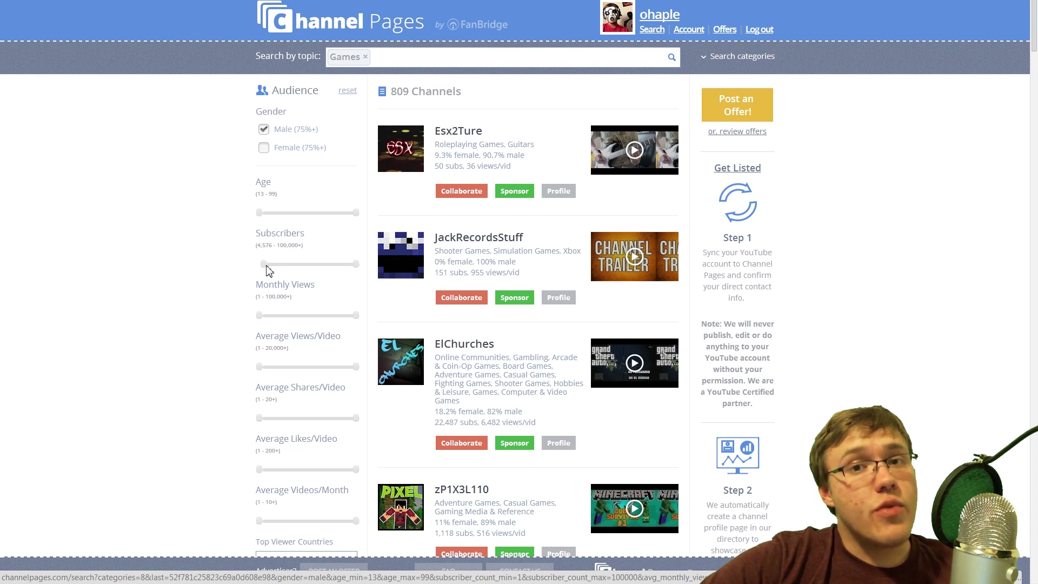
pyautogui.moveTo(268, 269); pyautogui.dragTo(270, 267)
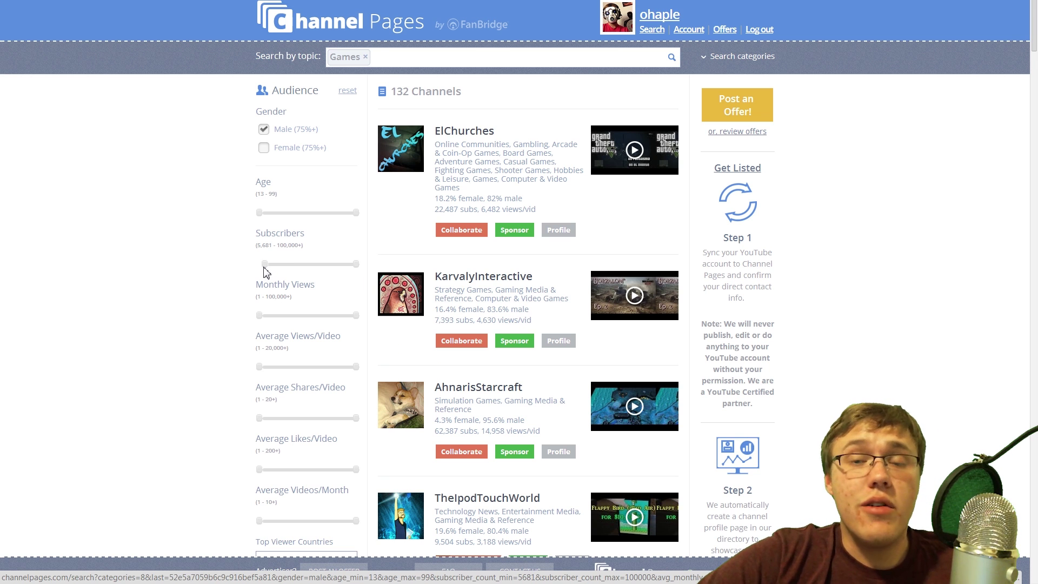
pyautogui.moveTo(266, 264); pyautogui.dragTo(267, 265)
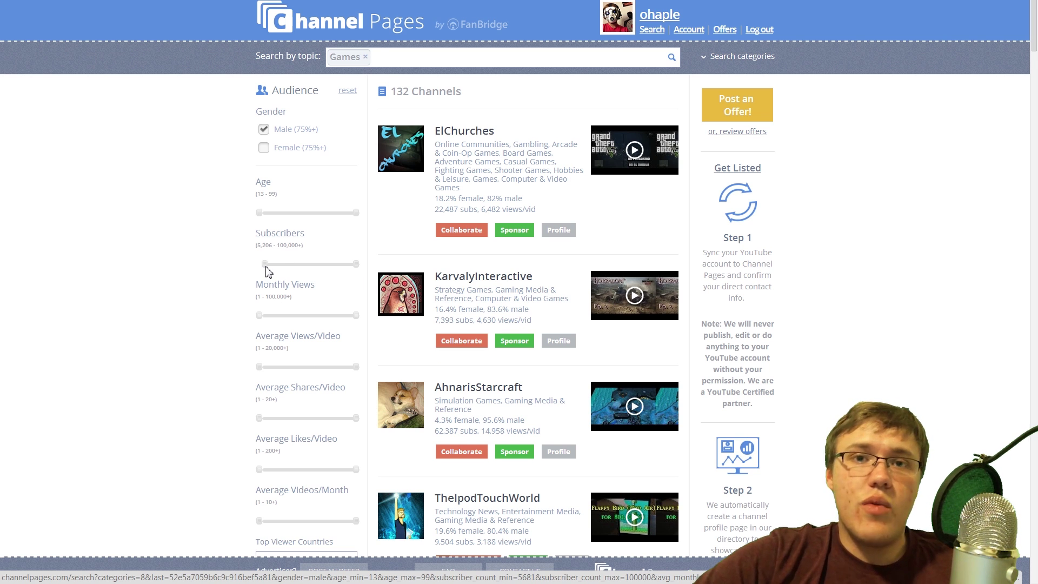
pyautogui.moveTo(356, 265); pyautogui.dragTo(273, 264)
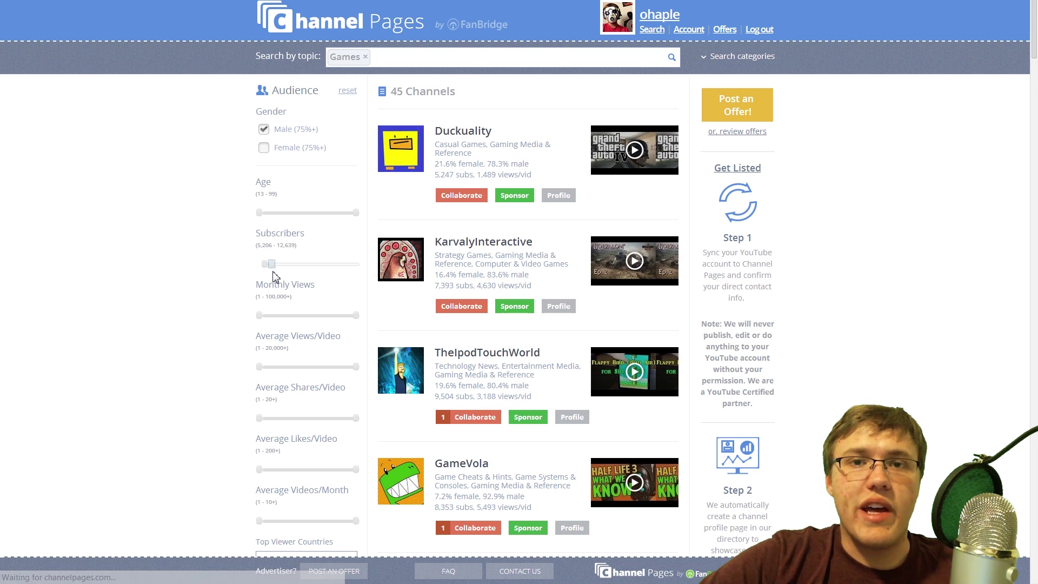
pyautogui.scroll(-3, 231, 271)
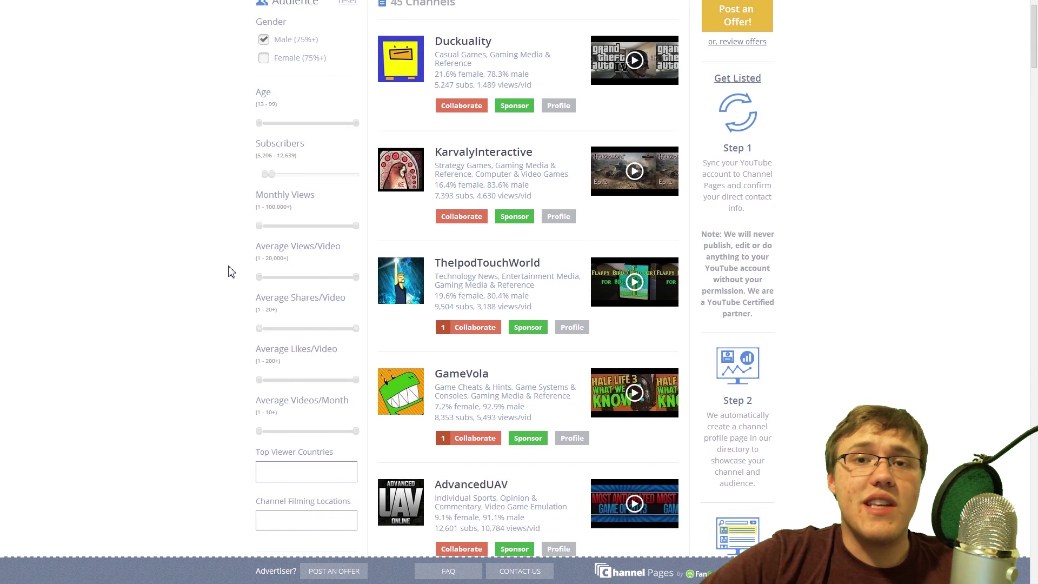
pyautogui.scroll(-3, 230, 271)
pyautogui.scroll(-2, 230, 272)
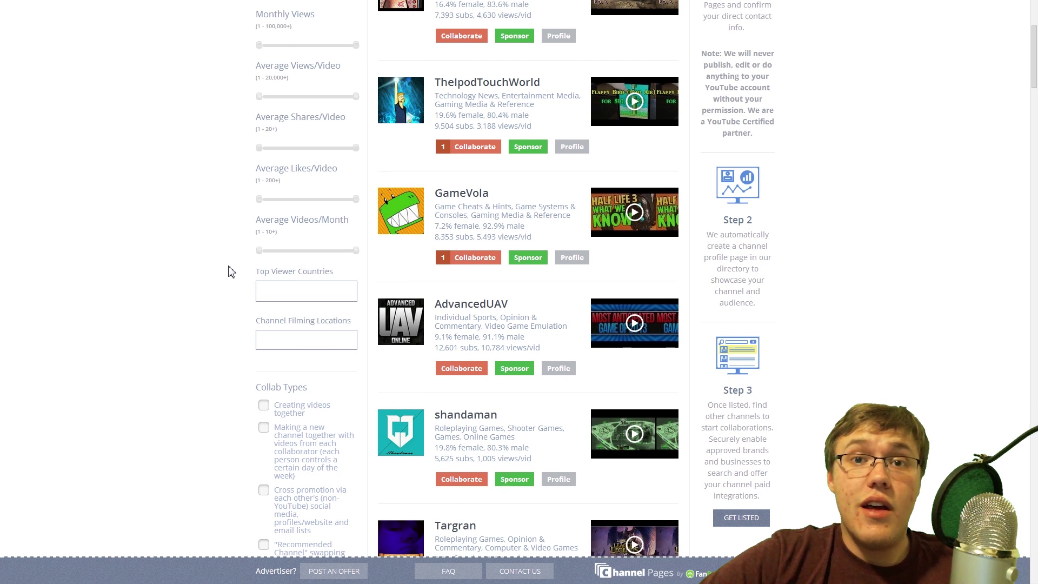
pyautogui.scroll(-1, 230, 271)
pyautogui.scroll(-1, 231, 271)
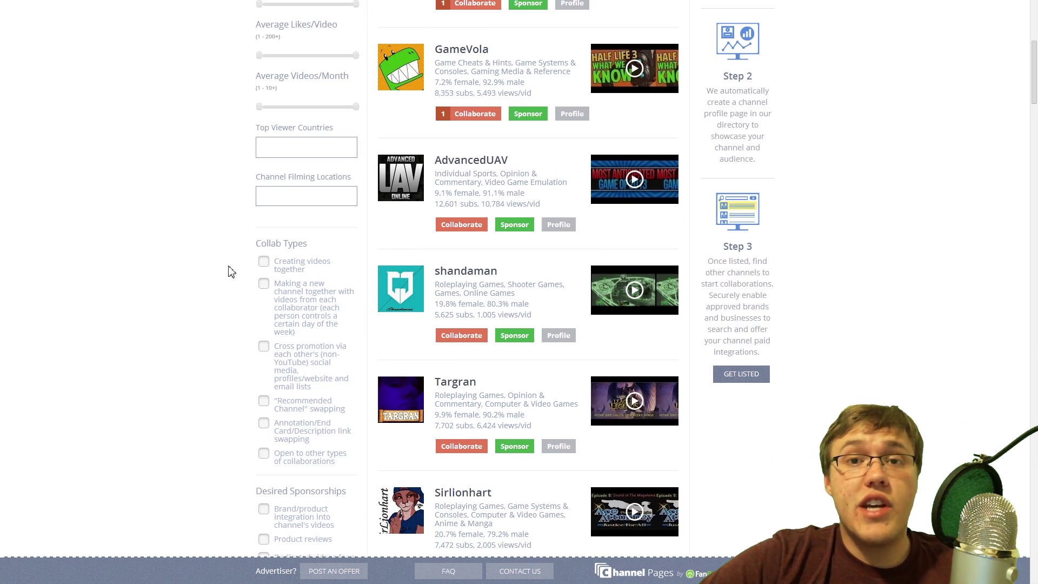
pyautogui.scroll(-1, 230, 271)
pyautogui.scroll(-1, 230, 271)
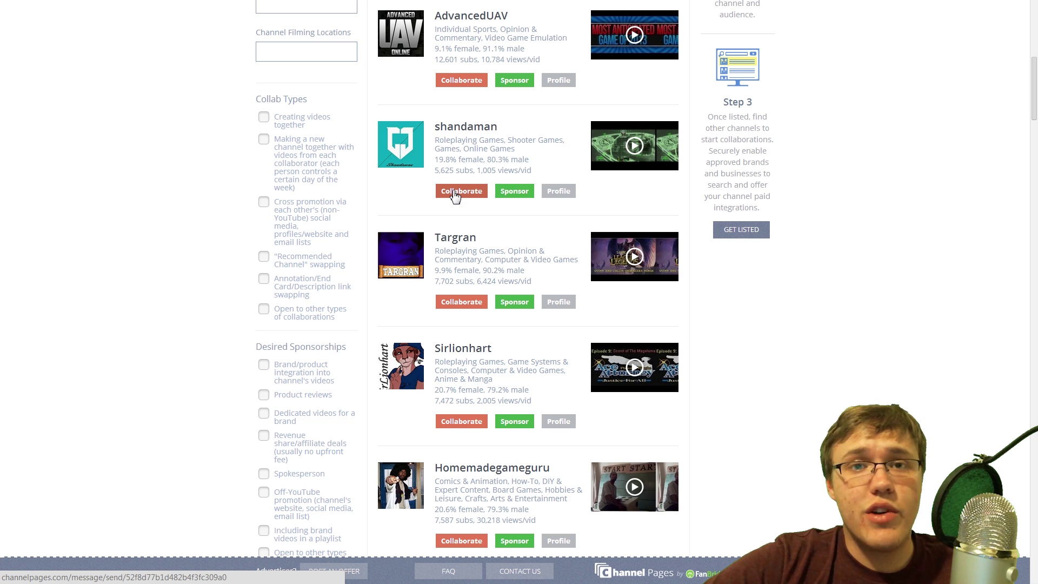
pyautogui.click(457, 132)
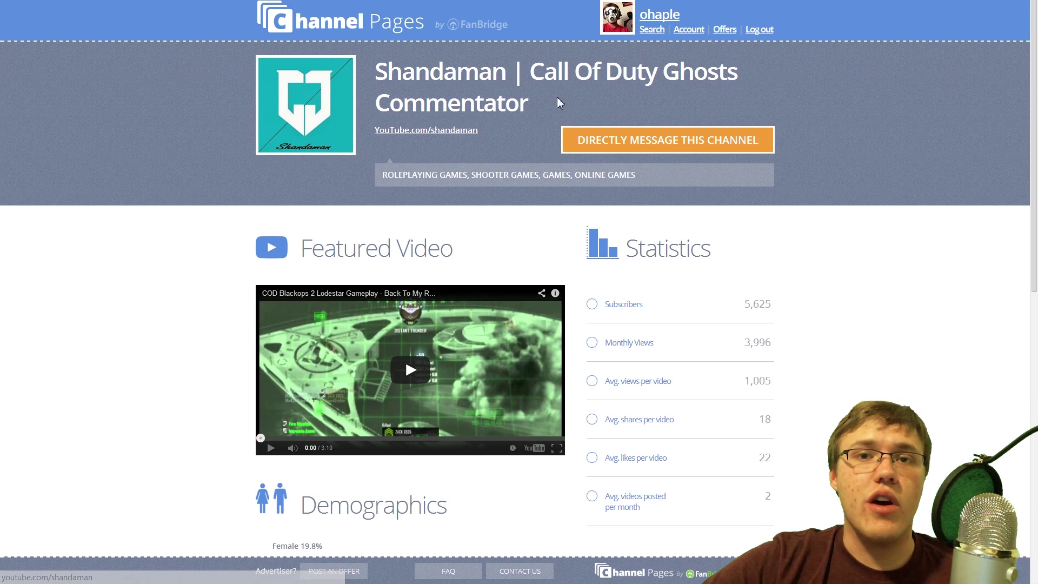
pyautogui.click(581, 144)
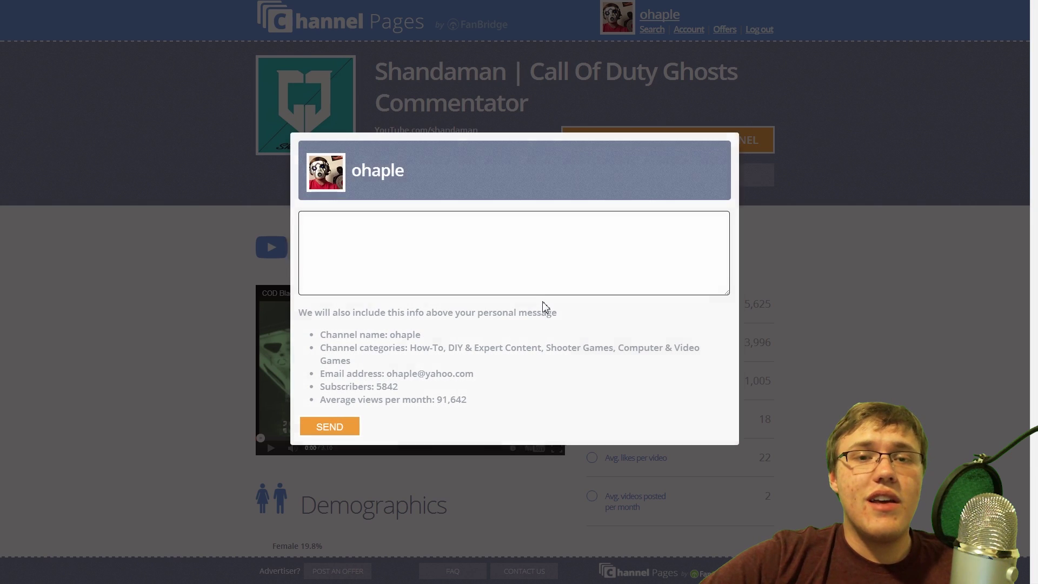
pyautogui.click(534, 276)
pyautogui.write('Hello, I found your page on cha')
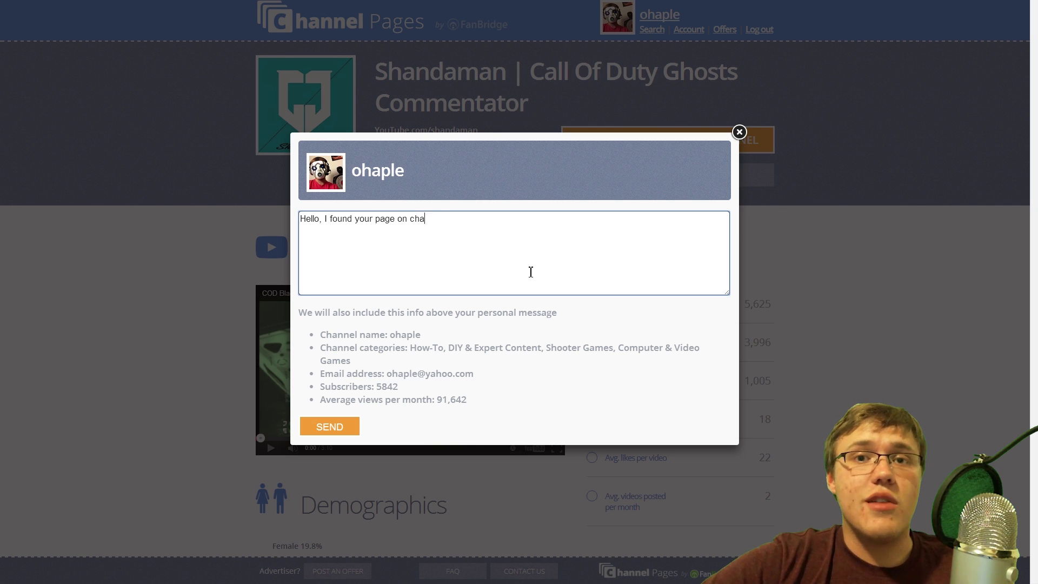
pyautogui.write('nnel pag')
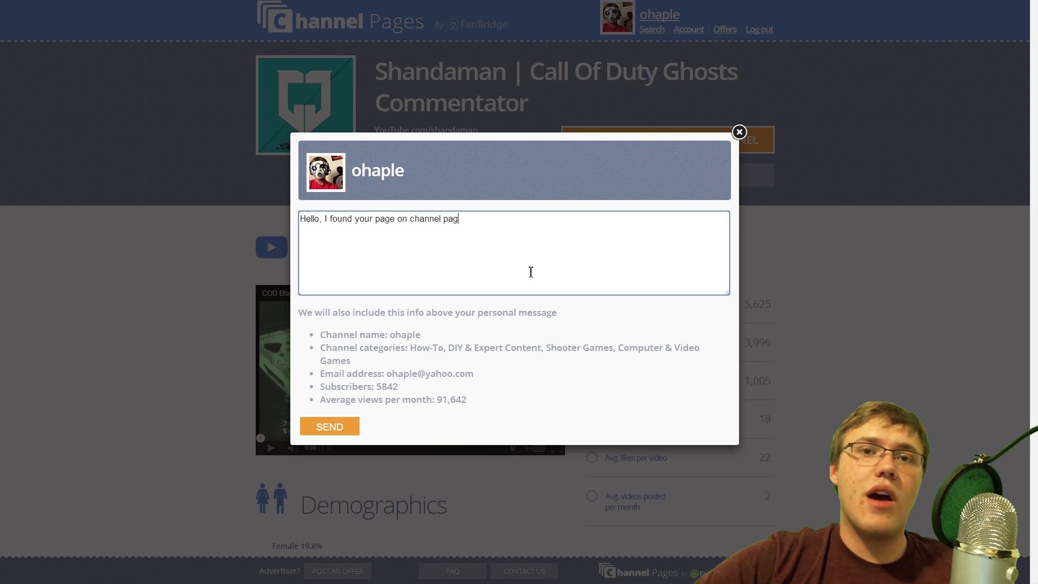
pyautogui.write('es and th')
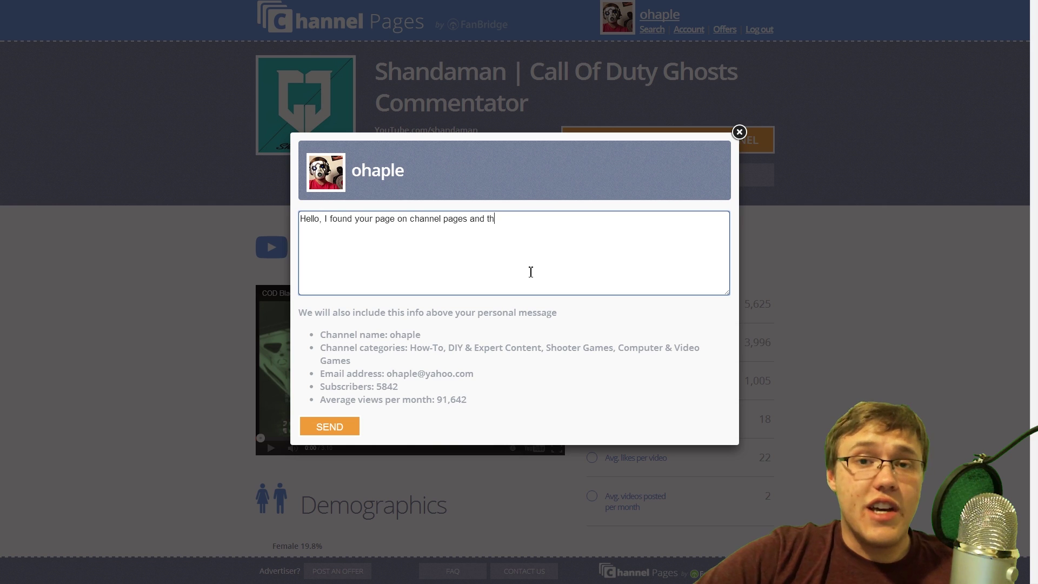
pyautogui.press('BackSpace')
pyautogui.press('BackSpace')
pyautogui.press('BackSpace')
pyautogui.press('BackSpace')
pyautogui.press('BackSpace')
pyautogui.press('BackSpace')
pyautogui.press('BackSpace')
pyautogui.press('BackSpace')
pyautogui.press('BackSpace')
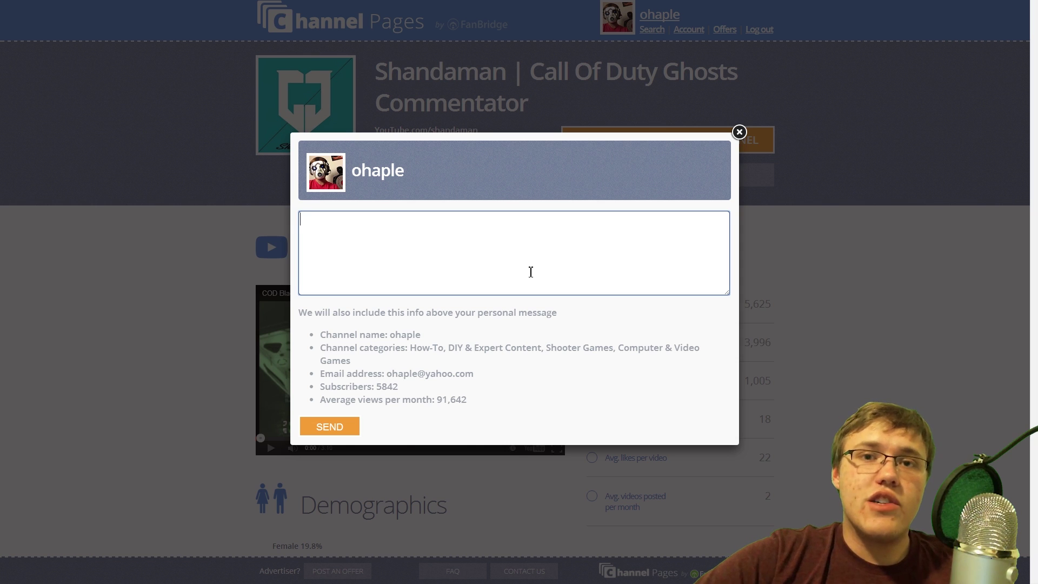
pyautogui.write('Hello')
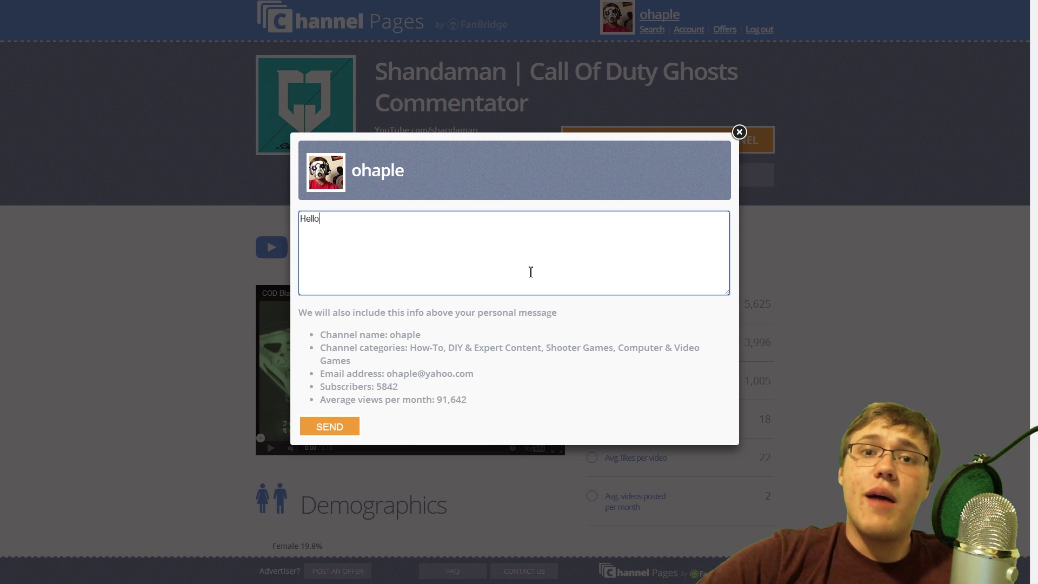
pyautogui.write(', found your page and thought')
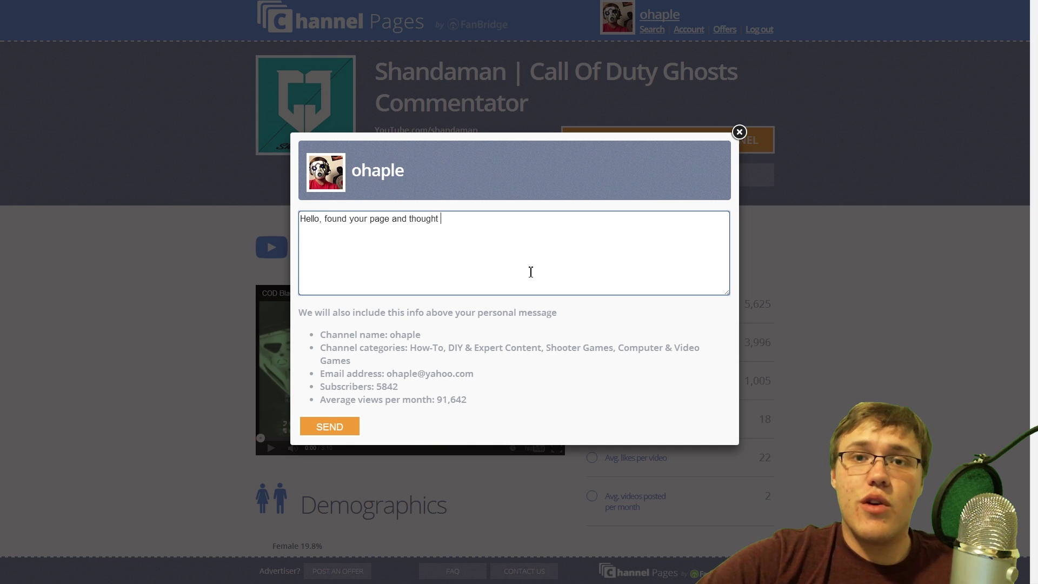
pyautogui.write('we might be able to do a')
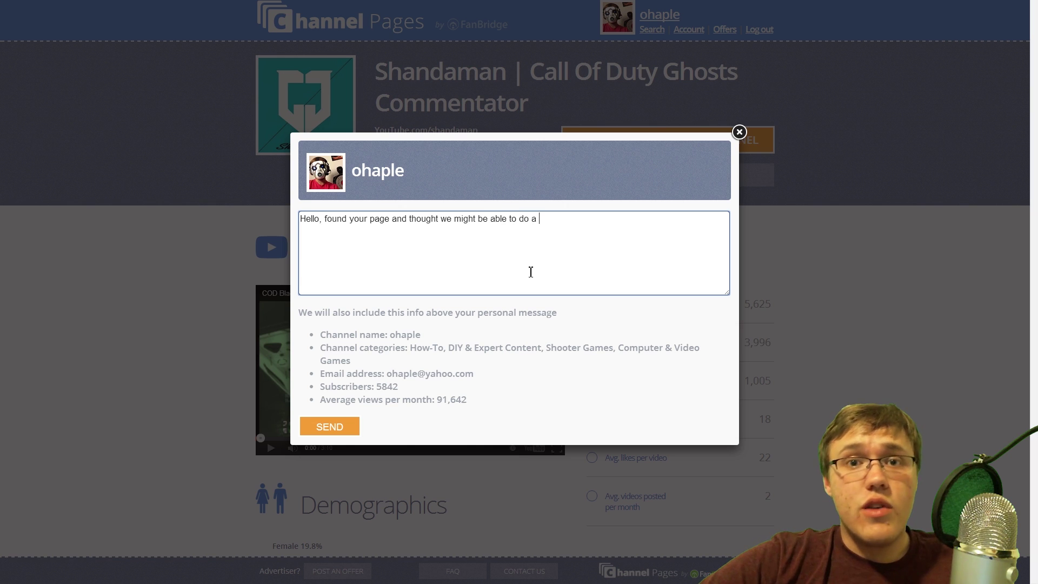
pyautogui.write('llab... etc.')
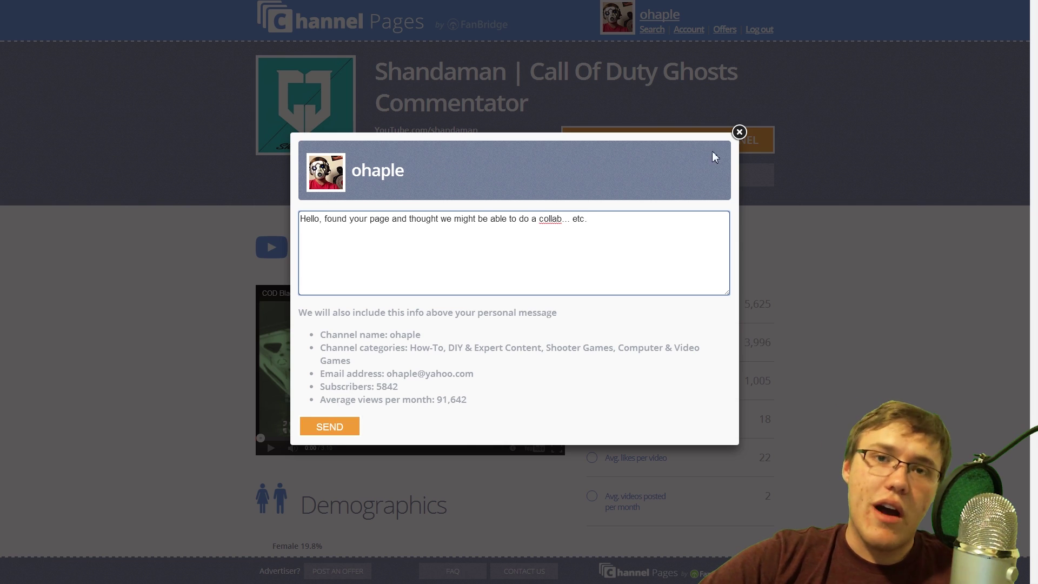
pyautogui.click(738, 133)
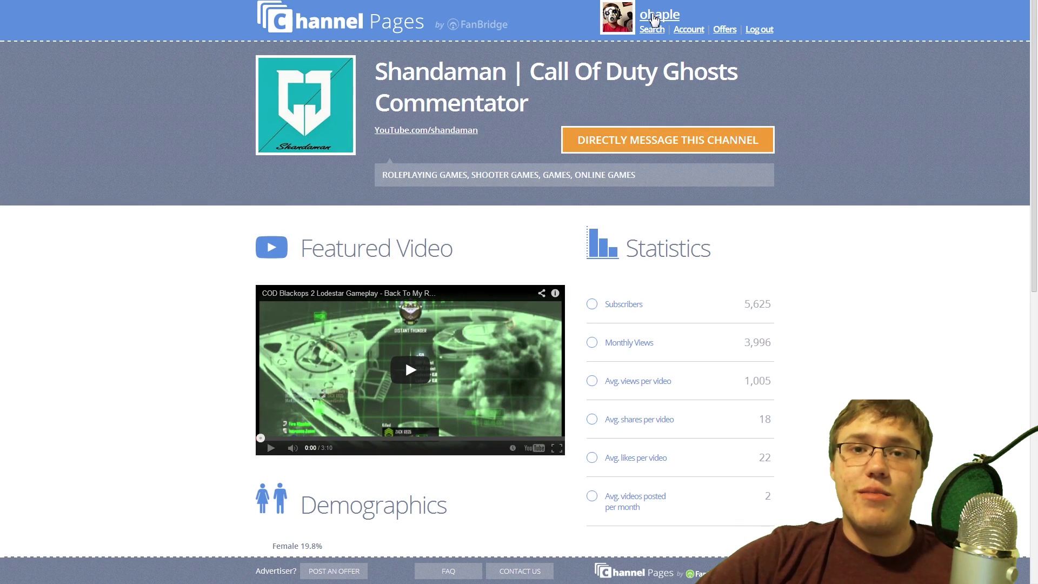